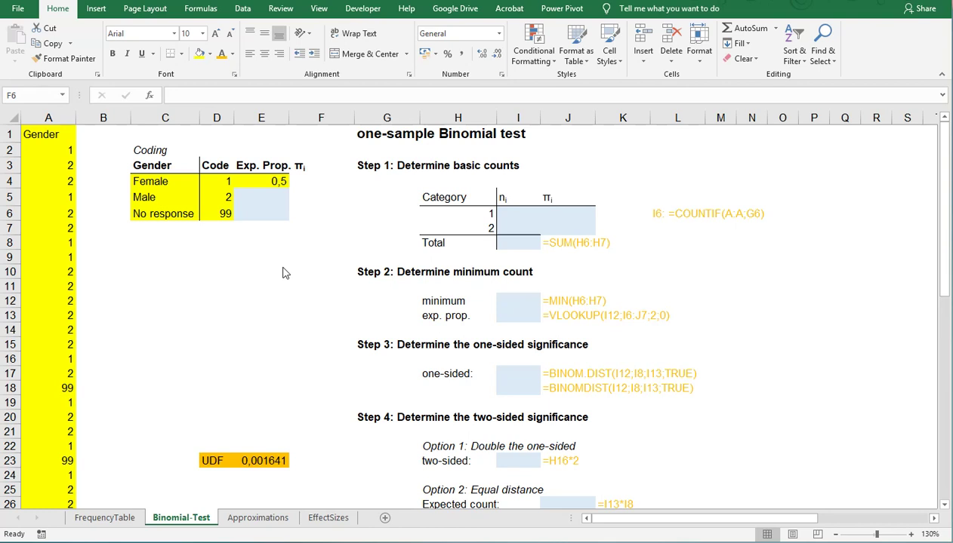
Review the Gender data codes for Female, Male and no-response 99 against the coding table labels
{"action": "left_click", "coordinate": [42, 135]}
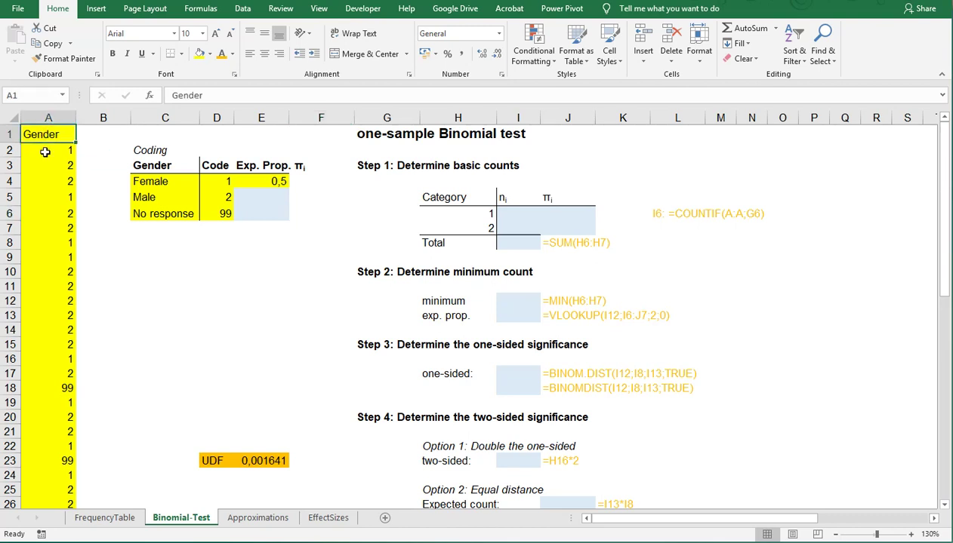
{"action": "left_click", "coordinate": [46, 151]}
{"action": "left_click", "coordinate": [216, 184]}
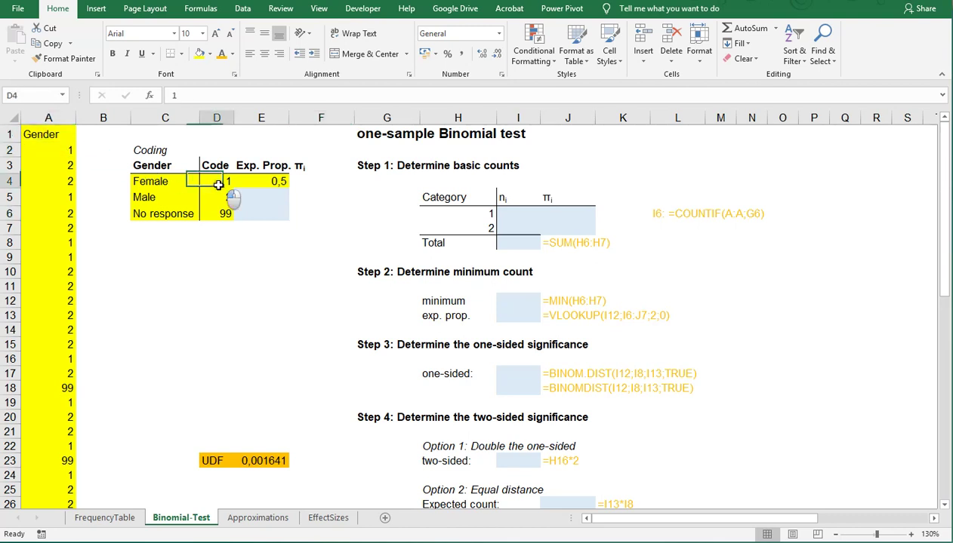
{"action": "left_click", "coordinate": [171, 182]}
{"action": "left_click", "coordinate": [65, 182]}
{"action": "left_click", "coordinate": [150, 198]}
{"action": "left_click", "coordinate": [214, 214]}
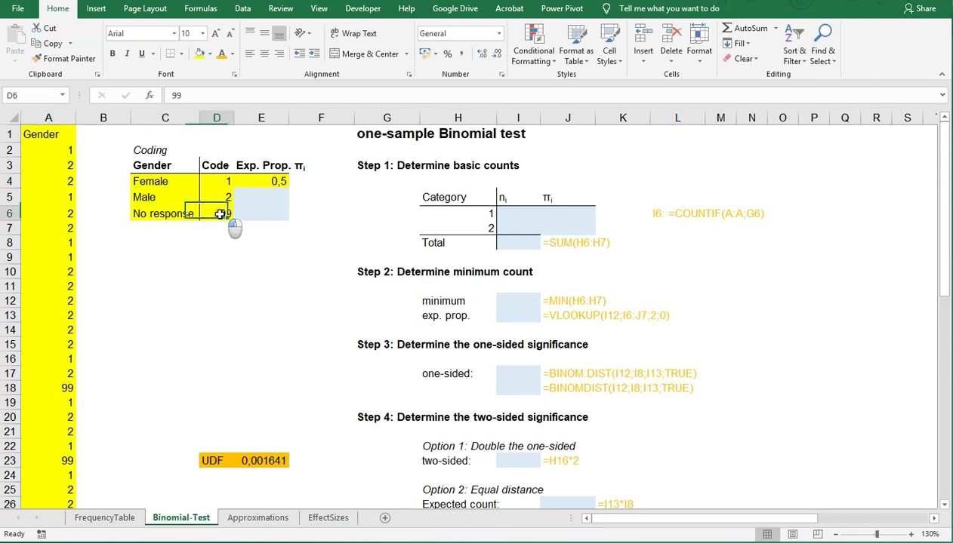
{"action": "left_click", "coordinate": [48, 388]}
{"action": "left_click", "coordinate": [50, 460]}
{"action": "left_click", "coordinate": [163, 215]}
{"action": "scroll", "coordinate": [33, 304], "scroll_direction": "down", "scroll_amount": 10}
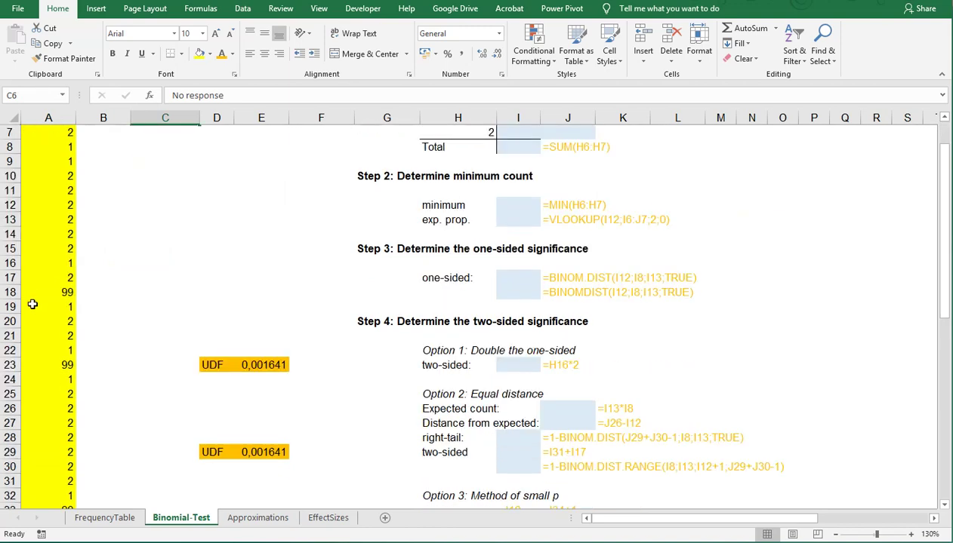
{"action": "scroll", "coordinate": [32, 304], "scroll_direction": "down", "scroll_amount": 8}
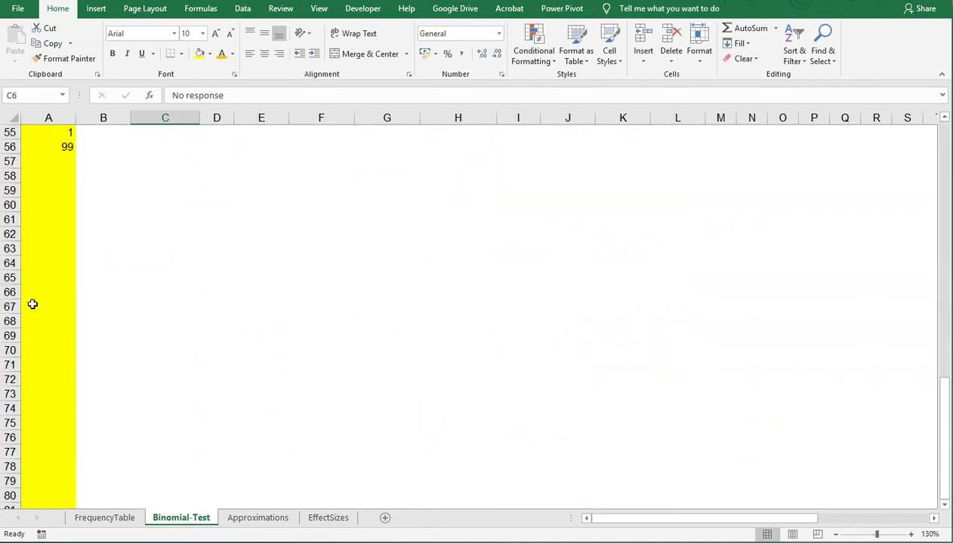
{"action": "left_click", "coordinate": [51, 149]}
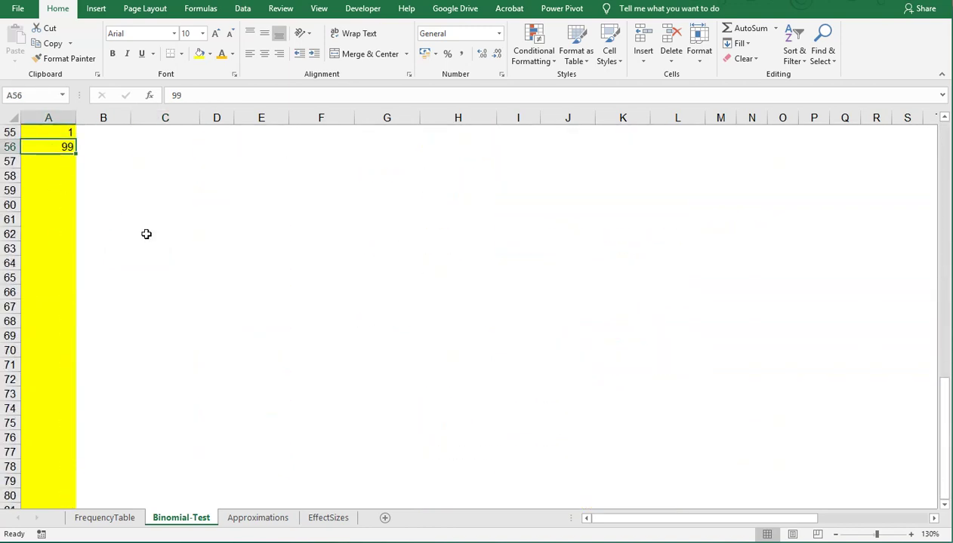
{"action": "scroll", "coordinate": [147, 234], "scroll_direction": "up", "scroll_amount": 8}
{"action": "scroll", "coordinate": [146, 234], "scroll_direction": "up", "scroll_amount": 10}
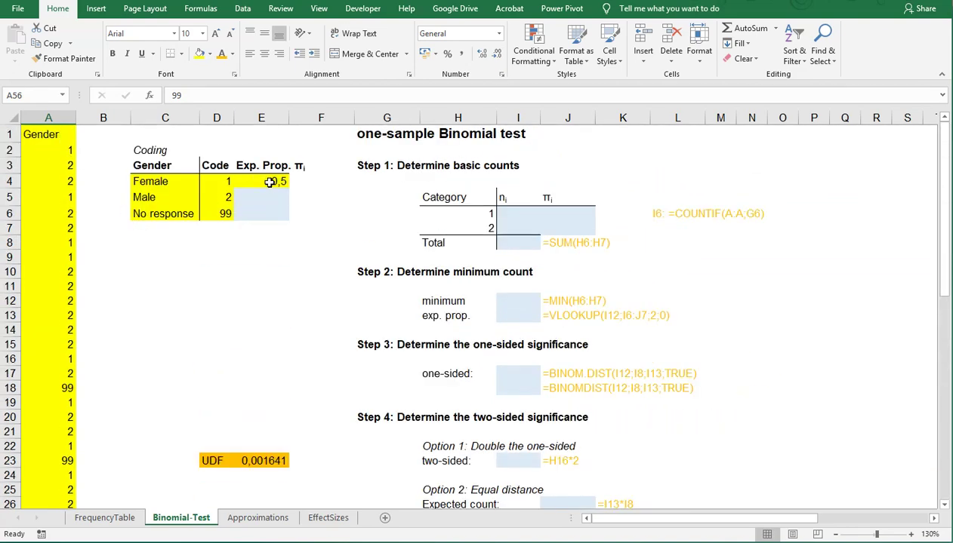
Enter =1-E4 in E5 so the Male expected proportion becomes 0,5
{"action": "left_click", "coordinate": [272, 183]}
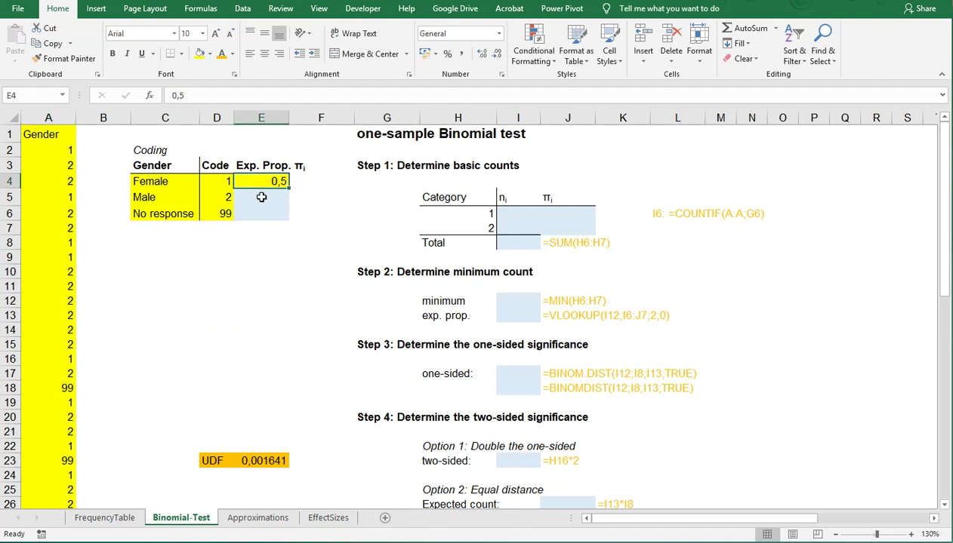
{"action": "left_click", "coordinate": [260, 195]}
{"action": "type", "text": "="}
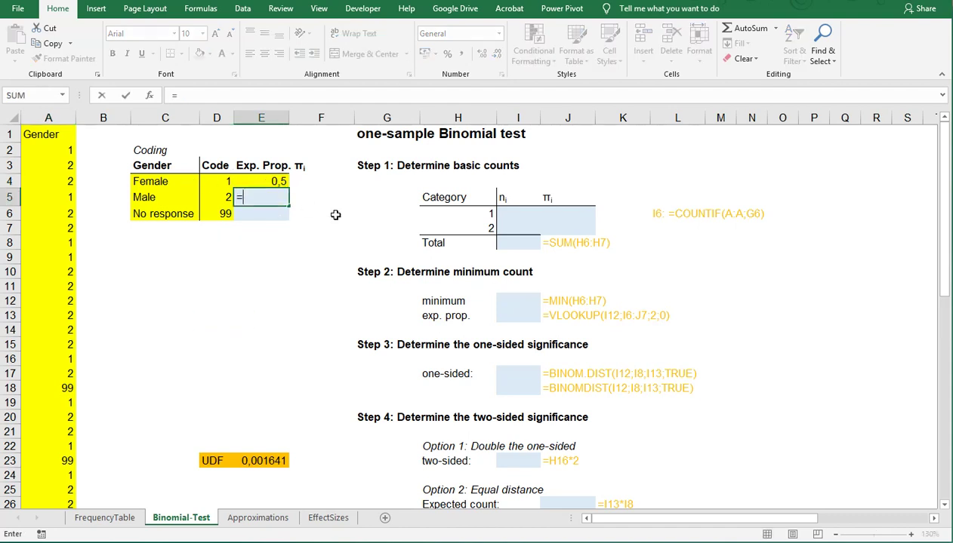
{"action": "type", "text": "1-"}
{"action": "key", "text": "Up"}
{"action": "key", "text": "Return"}
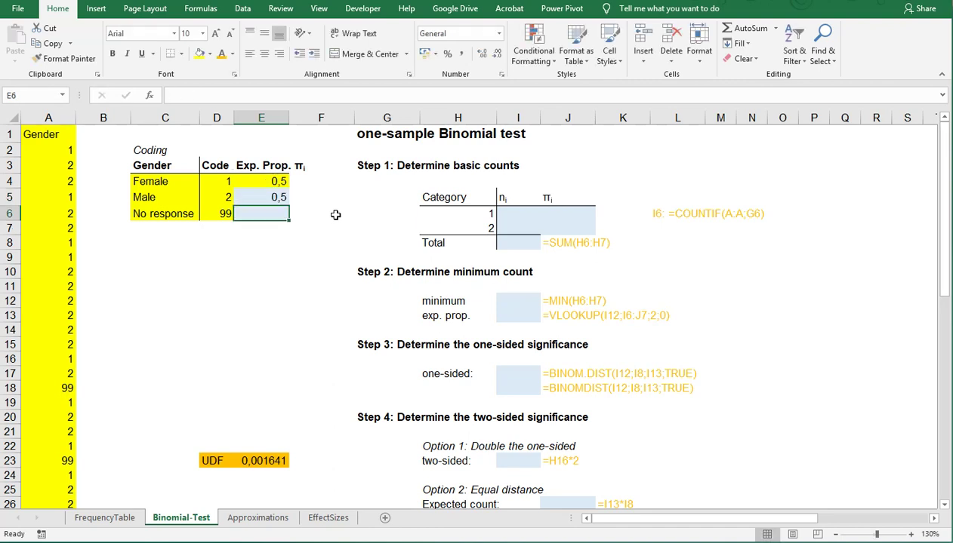
Total both proportions in E6 with =SUM(E4:E5), giving 1
{"action": "type", "text": "="}
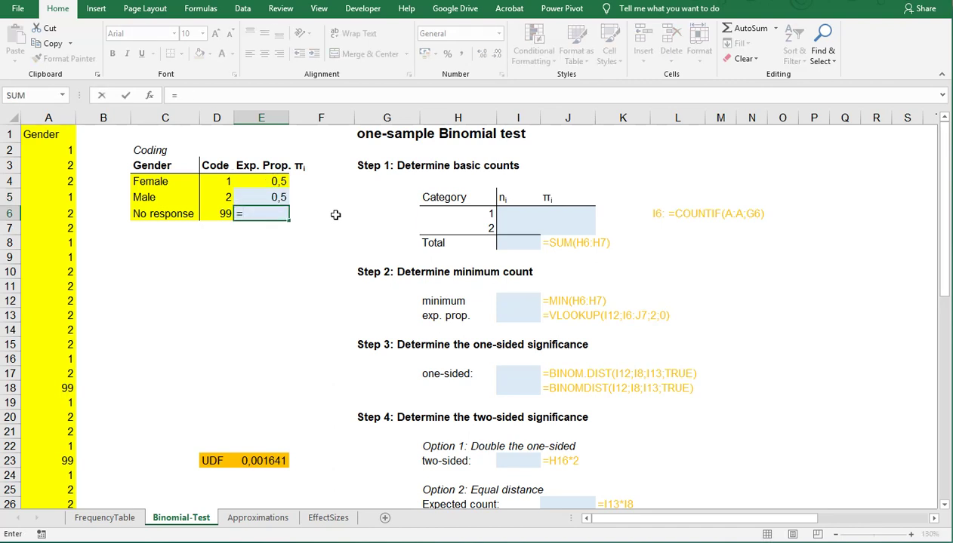
{"action": "type", "text": "sum("}
{"action": "key", "text": "Up"}
{"action": "key", "text": "shift+Up"}
{"action": "key", "text": "Return"}
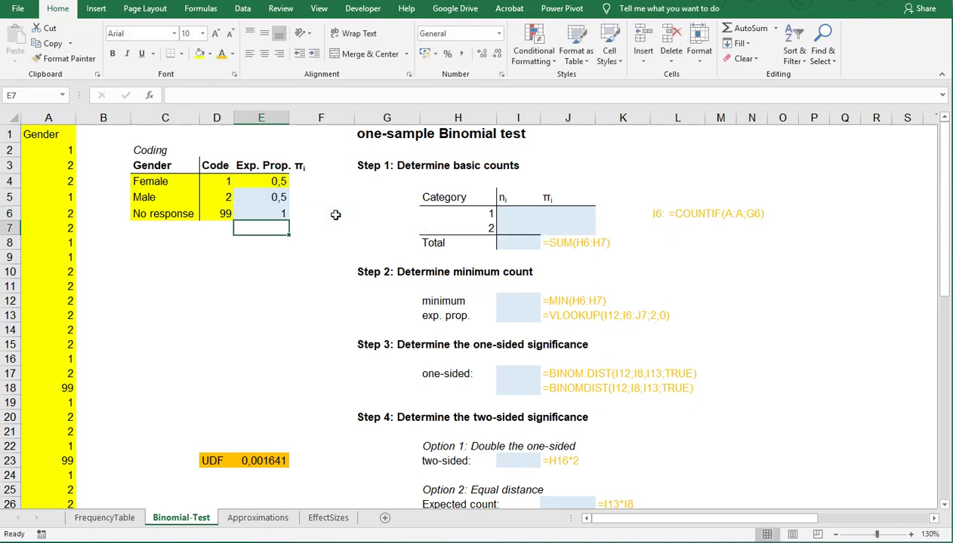
Count each category in I6:I7 with =COUNTIF(A:A;H6), giving 12 and 34
{"action": "left_click", "coordinate": [507, 212]}
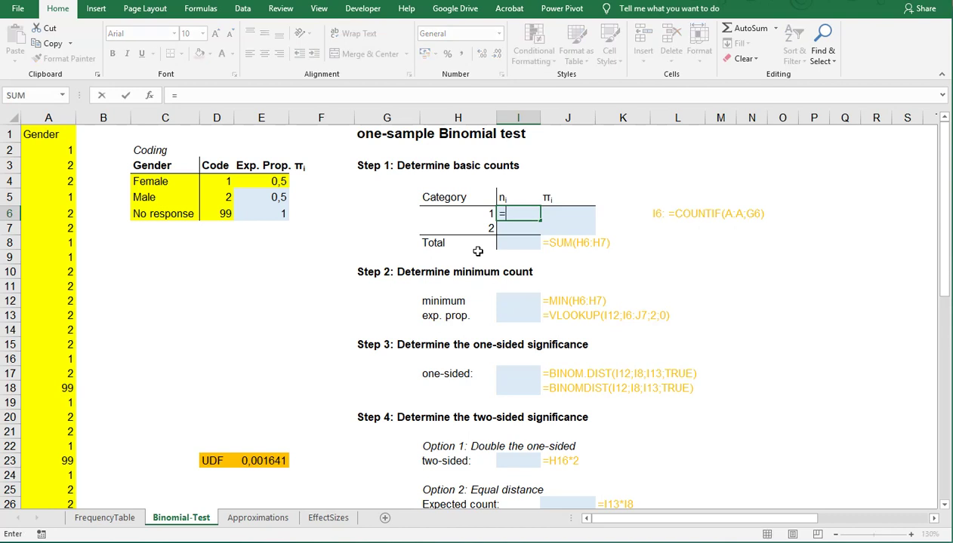
{"action": "type", "text": "=countif(A"}
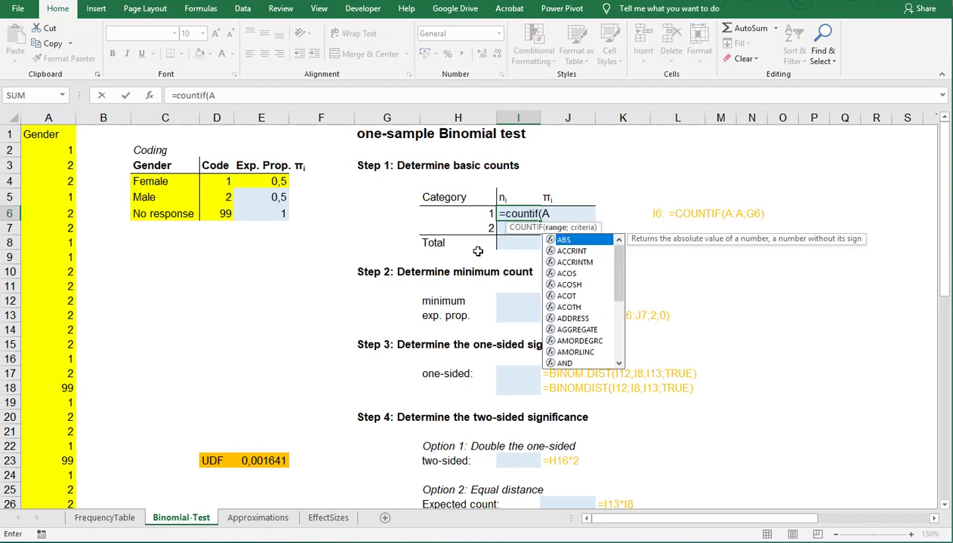
{"action": "type", "text": ":A;"}
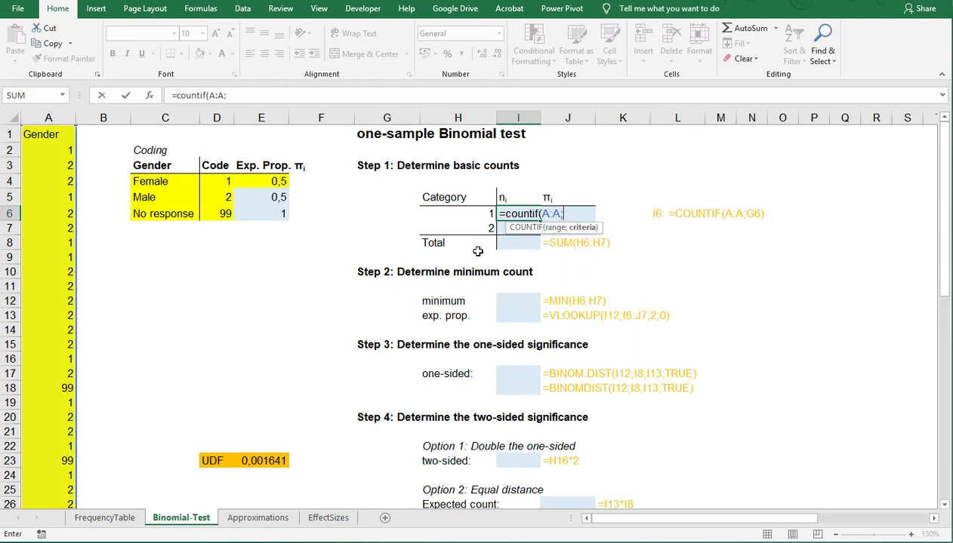
{"action": "type", "text": "H6"}
{"action": "key", "text": "ctrl+Return"}
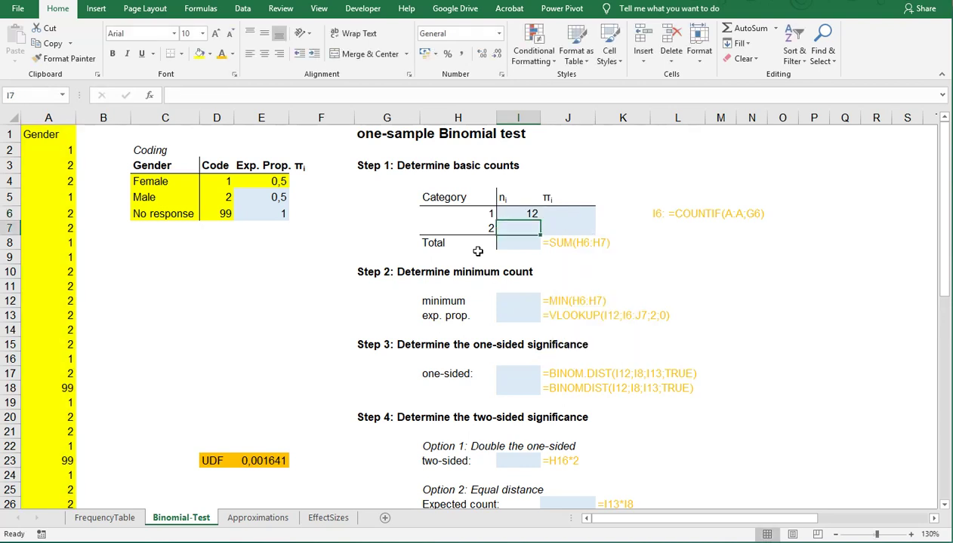
{"action": "key", "text": "ctrl+c"}
{"action": "key", "text": "Down"}
{"action": "key", "text": "ctrl+v"}
{"action": "key", "text": "Down"}
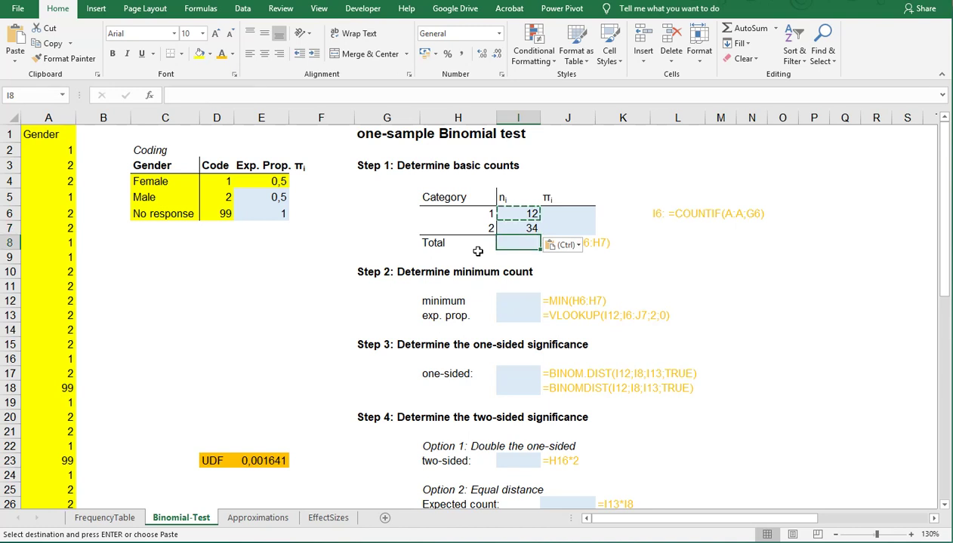
AutoSum the two counts into I8, giving a total of 46
{"action": "key", "text": "Escape"}
{"action": "key", "text": "alt+equal"}
{"action": "key", "text": "Return"}
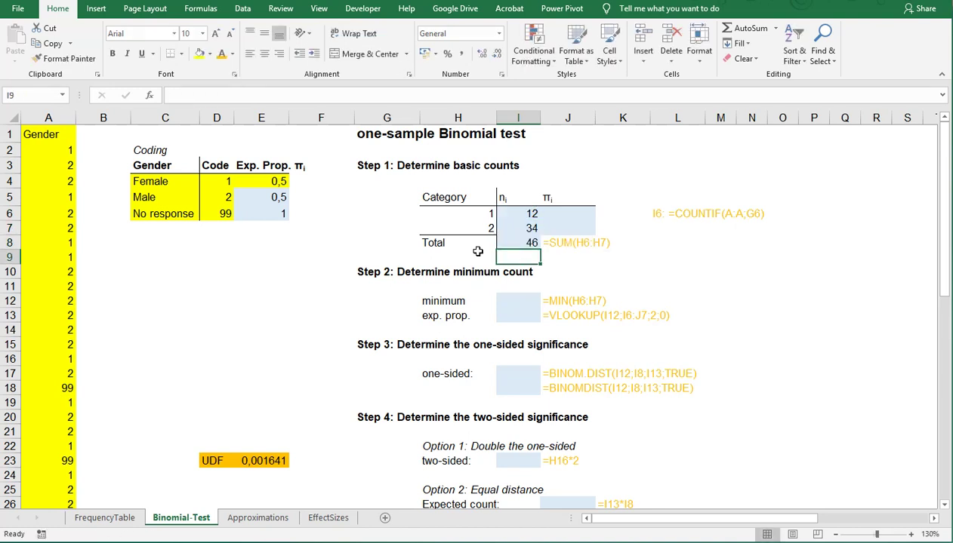
{"action": "key", "text": "Up"}
{"action": "key", "text": "Up"}
{"action": "key", "text": "Up"}
{"action": "key", "text": "Up"}
{"action": "key", "text": "Right"}
Link the expected proportions in J6:J7 to E4, showing 0,5 for both categories
{"action": "key", "text": "Down"}
{"action": "type", "text": "="}
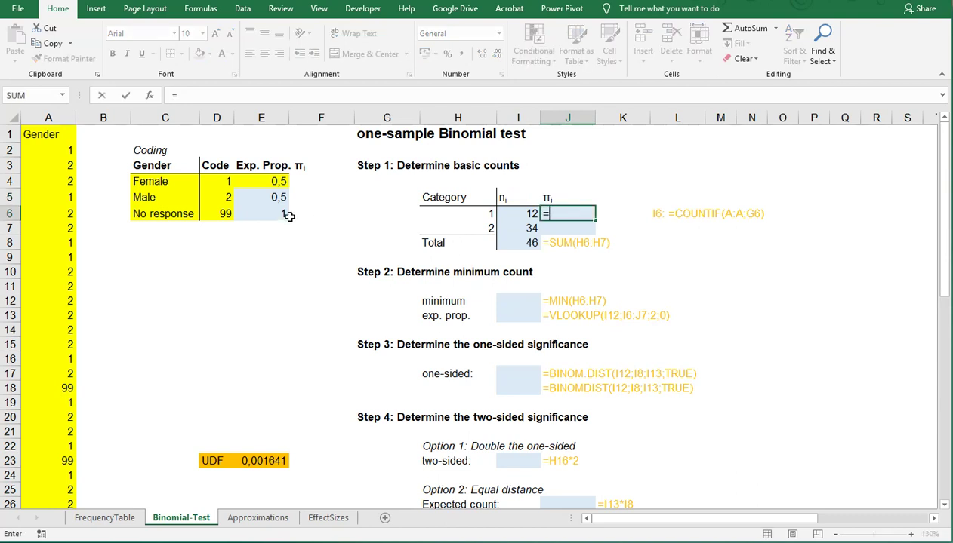
{"action": "left_click", "coordinate": [271, 181]}
{"action": "key", "text": "Return"}
{"action": "key", "text": "Up"}
{"action": "key", "text": "ctrl+c"}
{"action": "key", "text": "Down"}
{"action": "key", "text": "ctrl+v"}
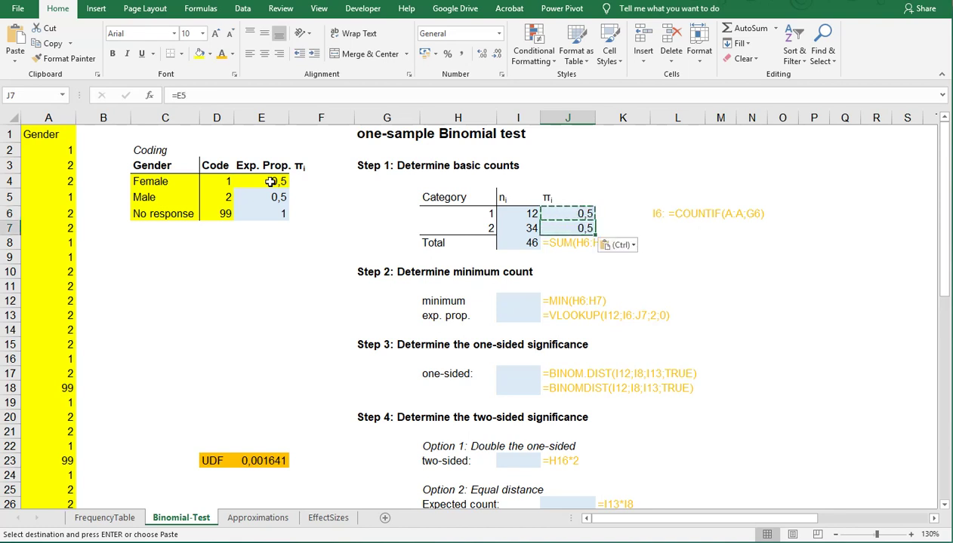
{"action": "left_click", "coordinate": [502, 300]}
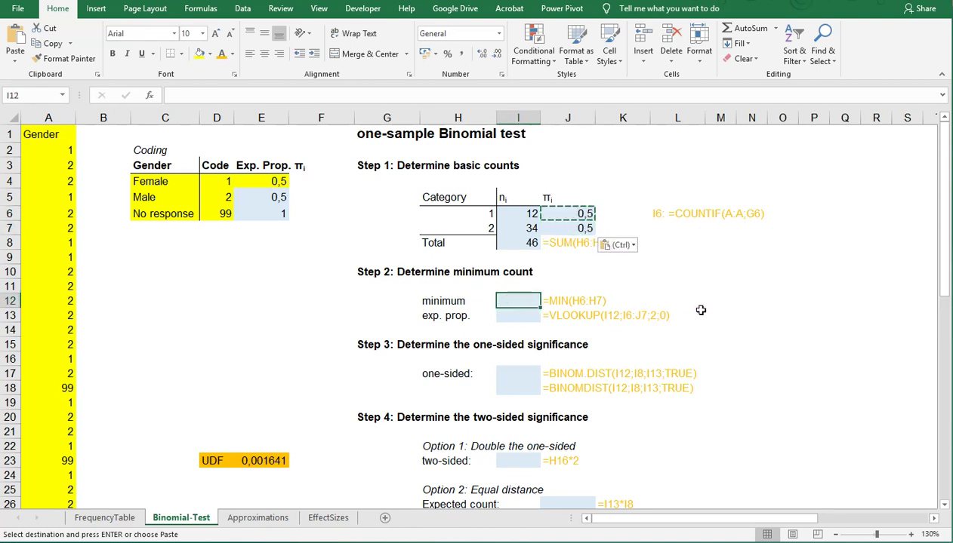
{"action": "type", "text": "="}
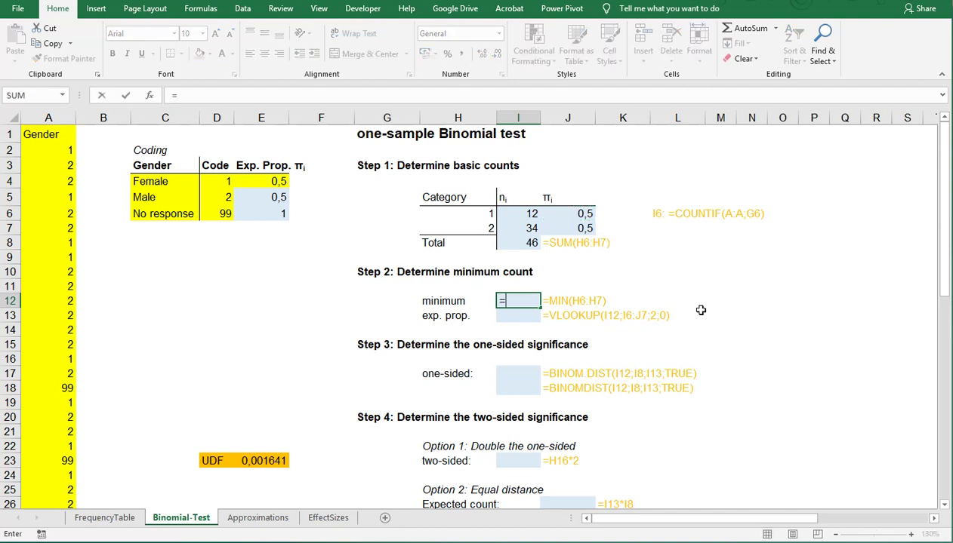
{"action": "type", "text": "min("}
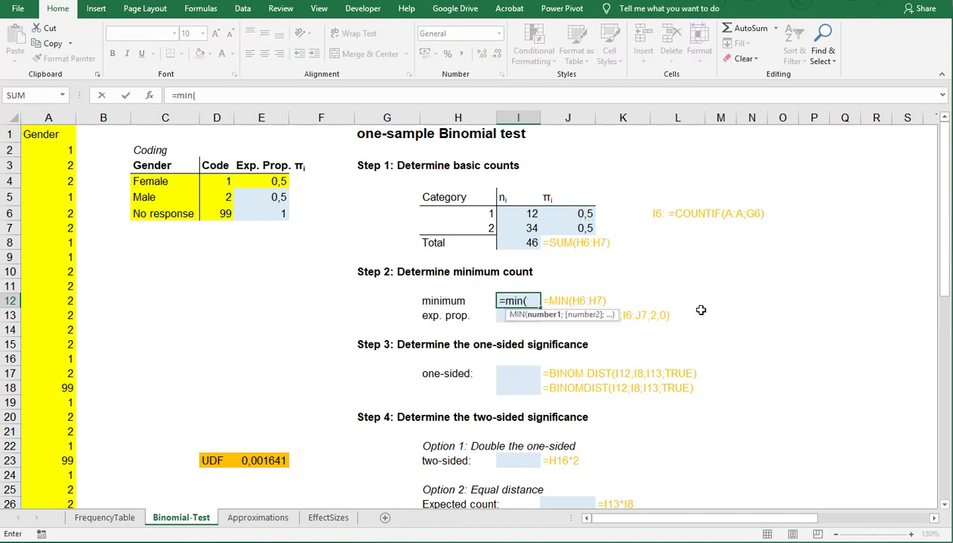
{"action": "left_click_drag", "start_coordinate": [517, 210], "coordinate": [523, 225]}
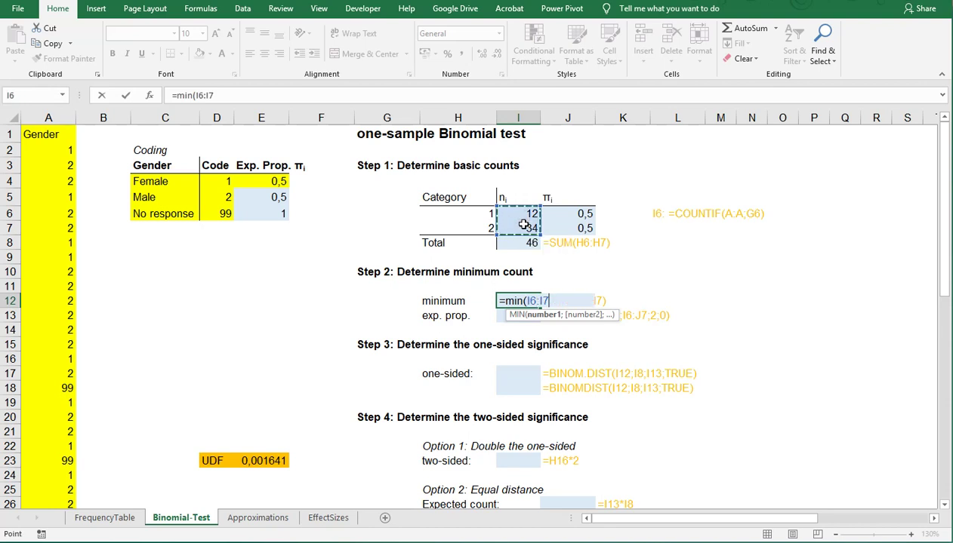
{"action": "key", "text": "Return"}
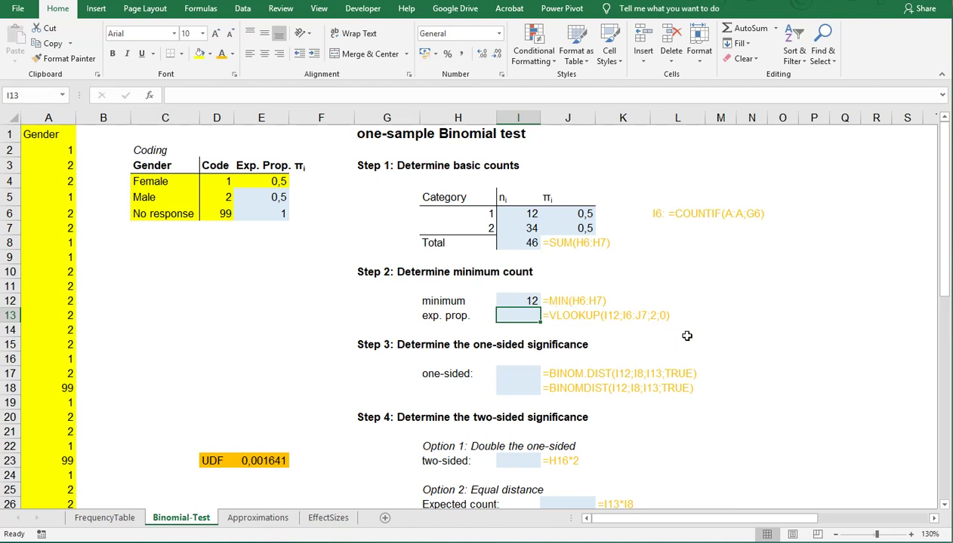
{"action": "type", "text": "=vlook"}
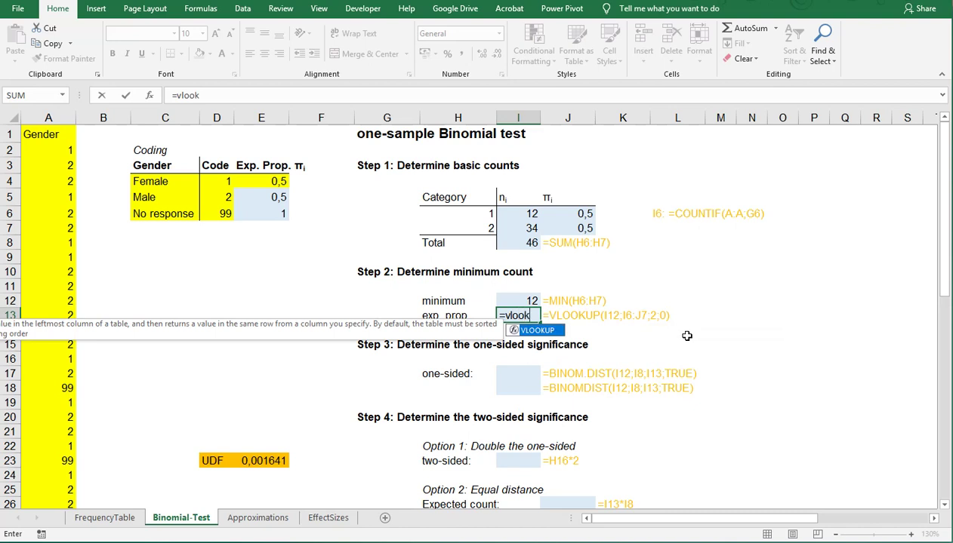
{"action": "type", "text": "up("}
{"action": "key", "text": "Up"}
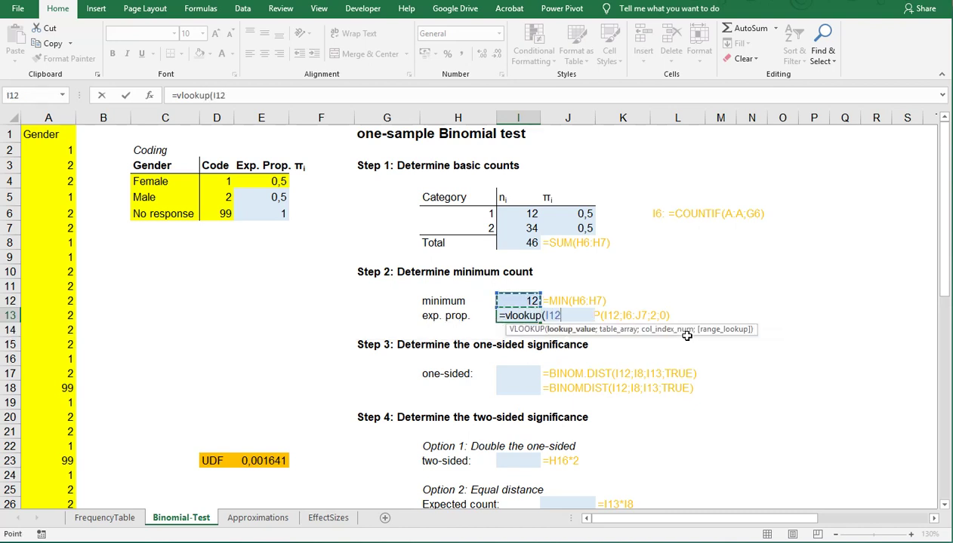
{"action": "type", "text": ";"}
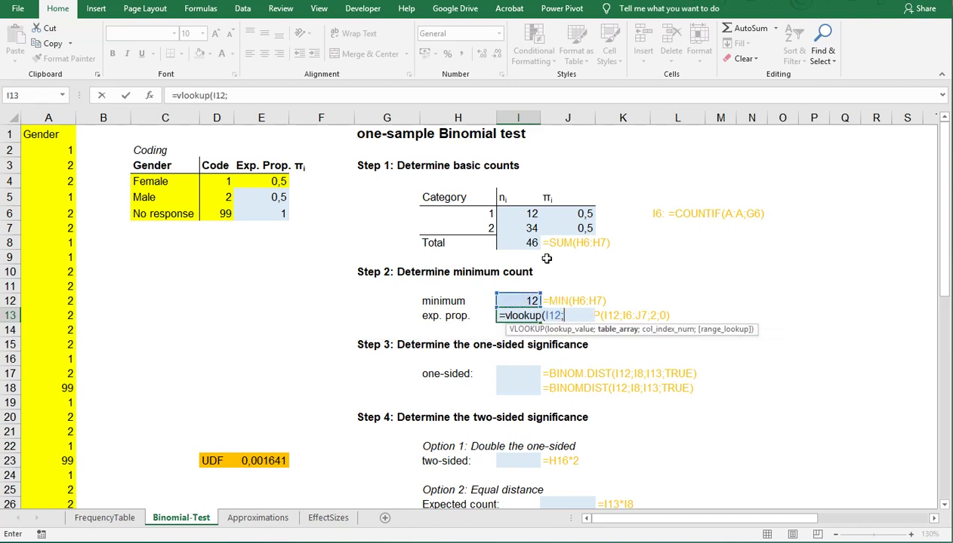
{"action": "left_click_drag", "start_coordinate": [514, 211], "coordinate": [579, 228]}
{"action": "type", "text": ";2"}
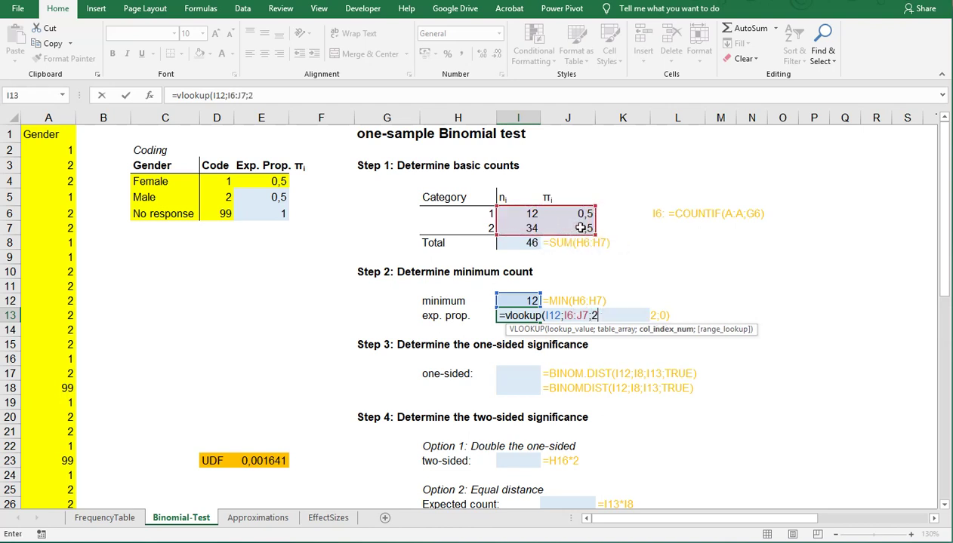
{"action": "type", "text": ";0"}
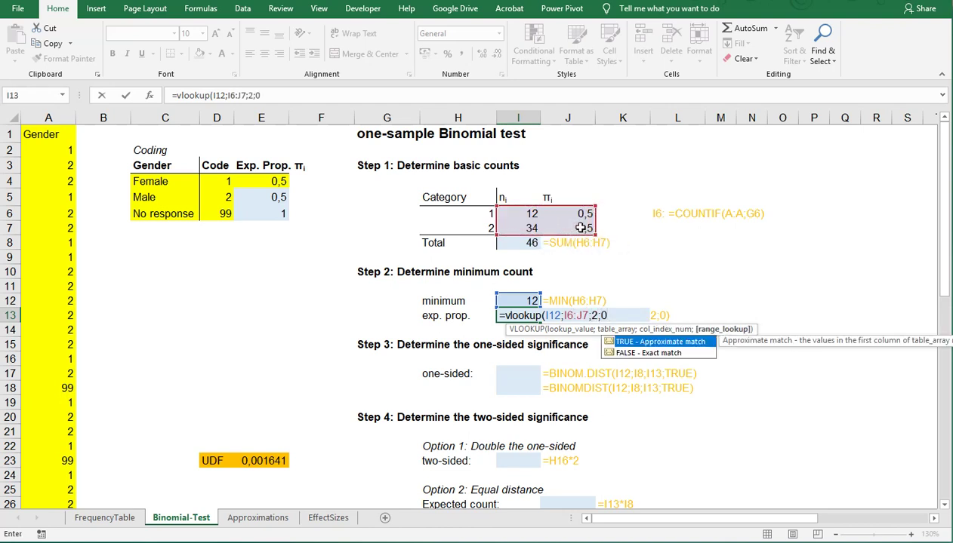
{"action": "type", "text": ")"}
{"action": "key", "text": "Return"}
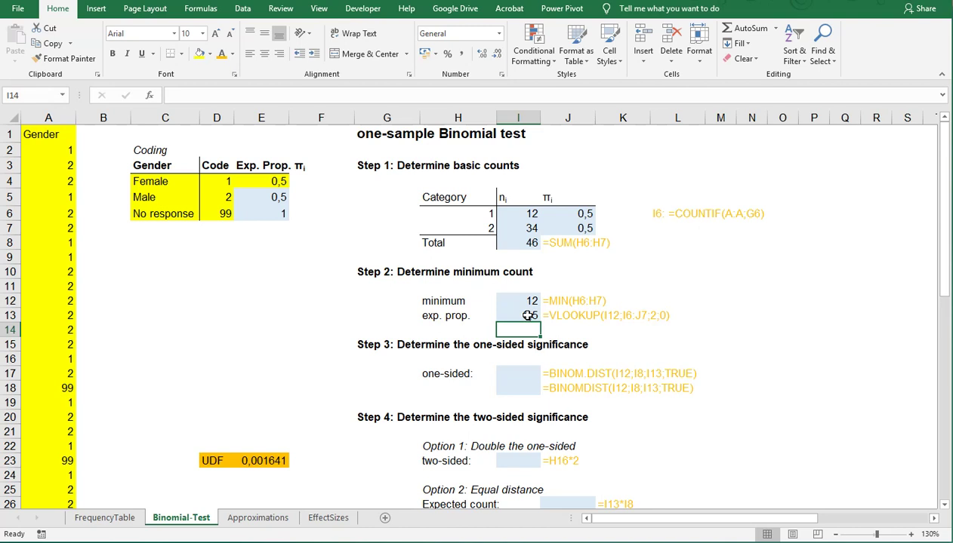
Enter =BINOM.DIST(I12;I8;I13;TRUE) in I17, giving a one-sided significance of 0,0008
{"action": "left_click", "coordinate": [515, 370]}
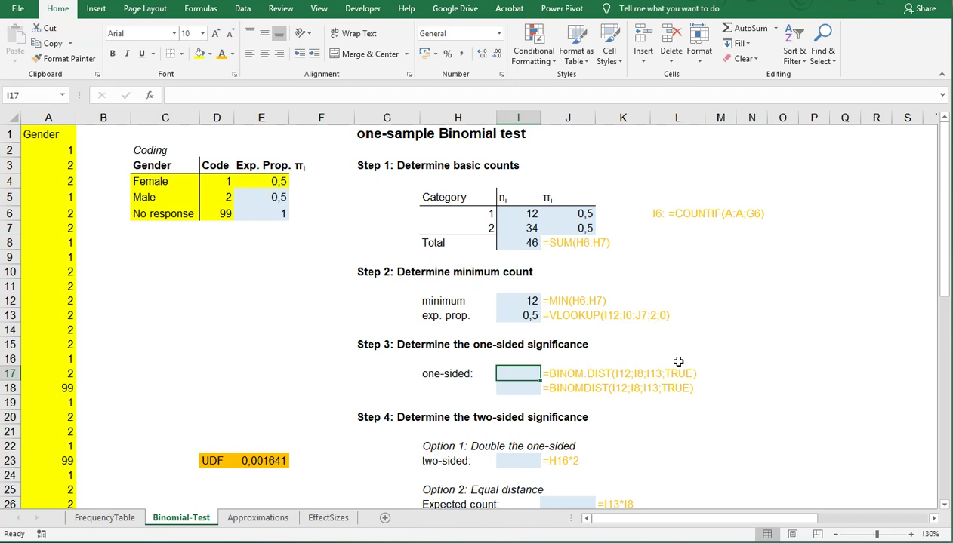
{"action": "type", "text": "="}
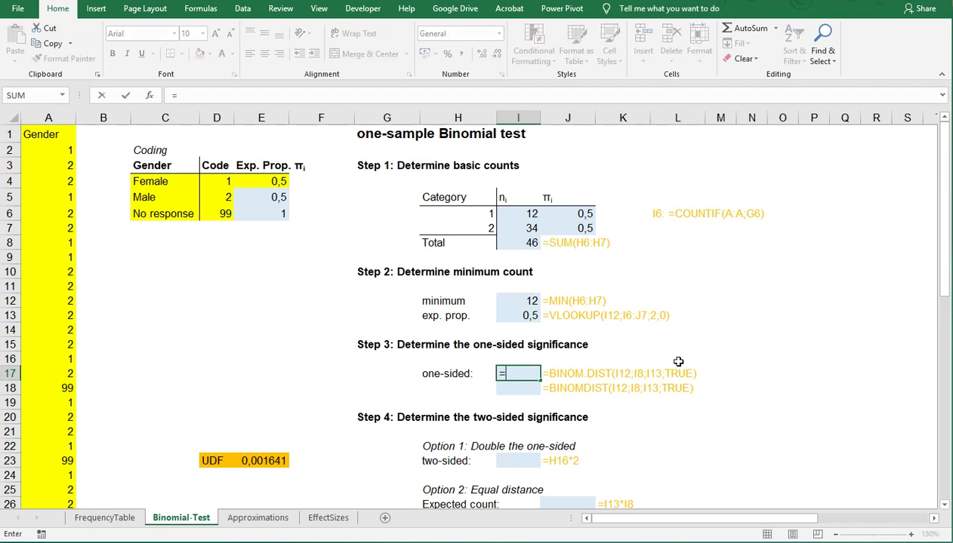
{"action": "type", "text": "BINOM."}
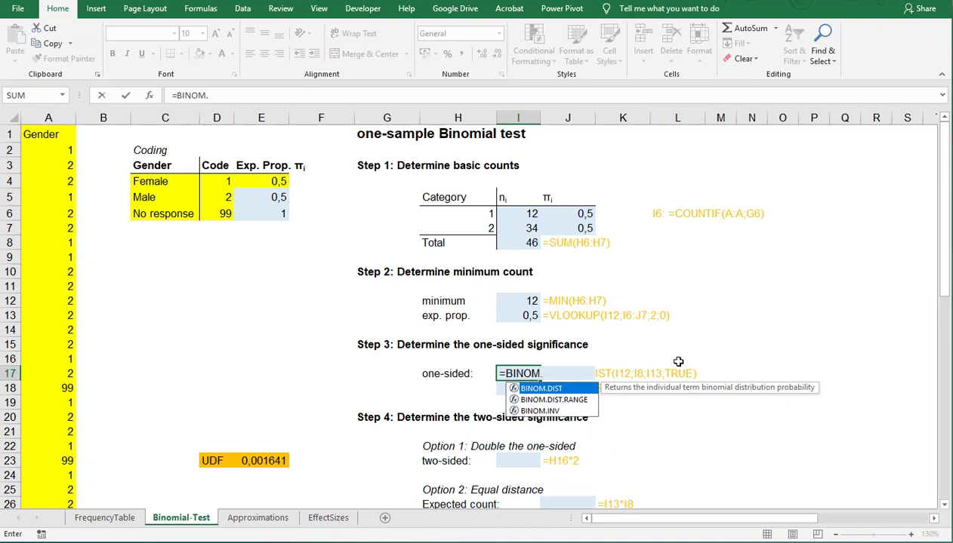
{"action": "key", "text": "Tab"}
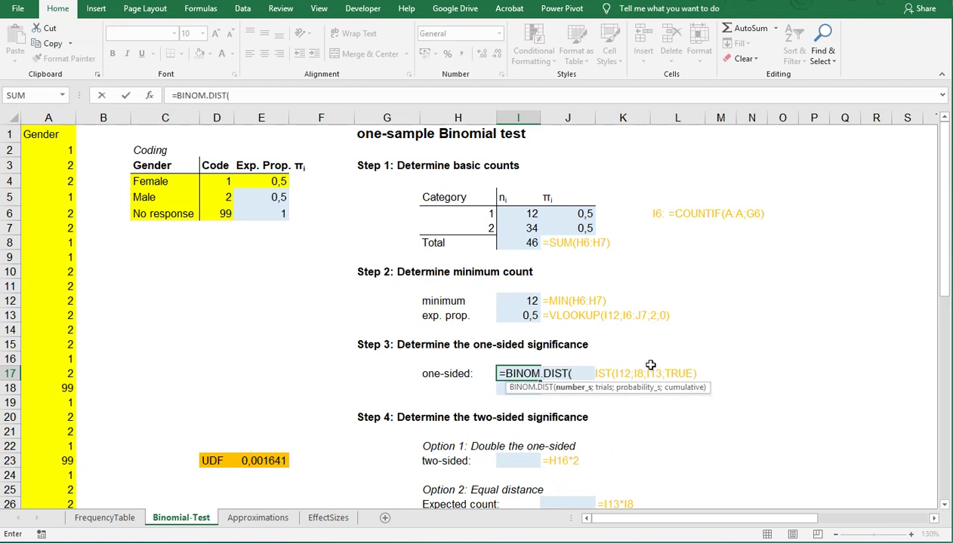
{"action": "left_click", "coordinate": [522, 301]}
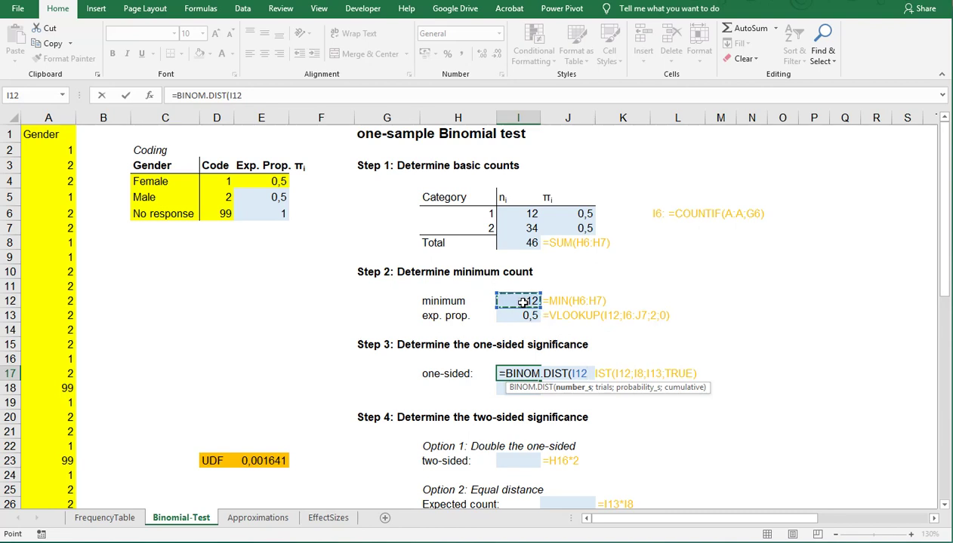
{"action": "type", "text": ";"}
{"action": "left_click", "coordinate": [523, 242]}
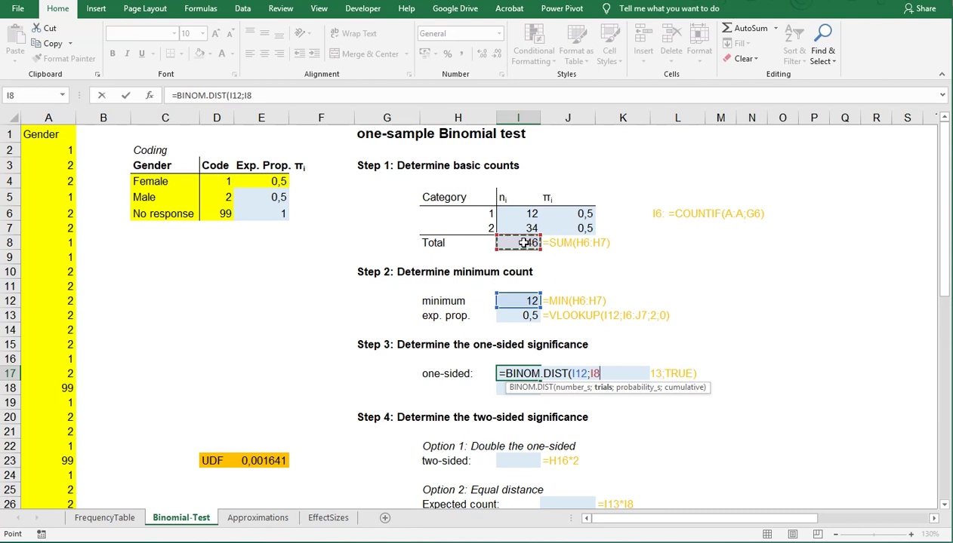
{"action": "type", "text": ";"}
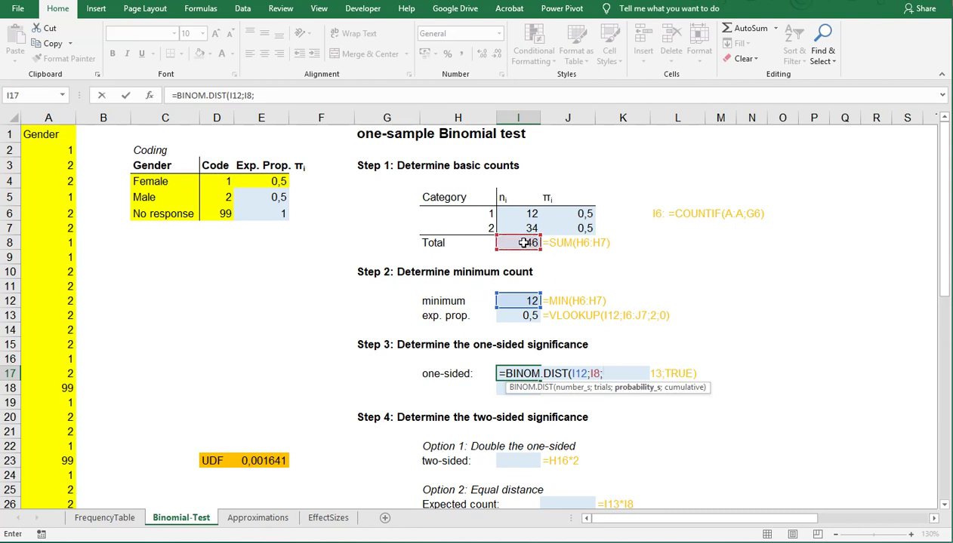
{"action": "left_click", "coordinate": [507, 318]}
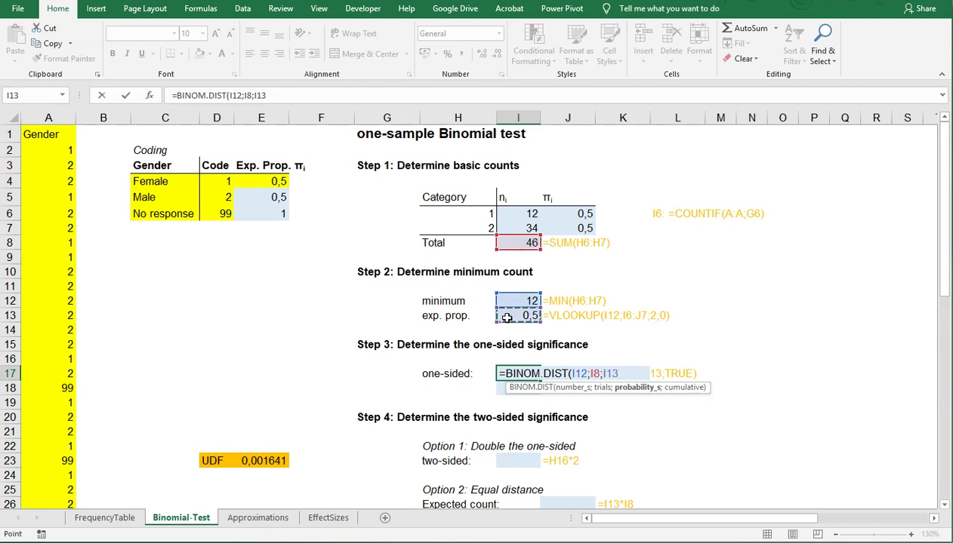
{"action": "type", "text": ";"}
{"action": "type", "text": "TRUE)"}
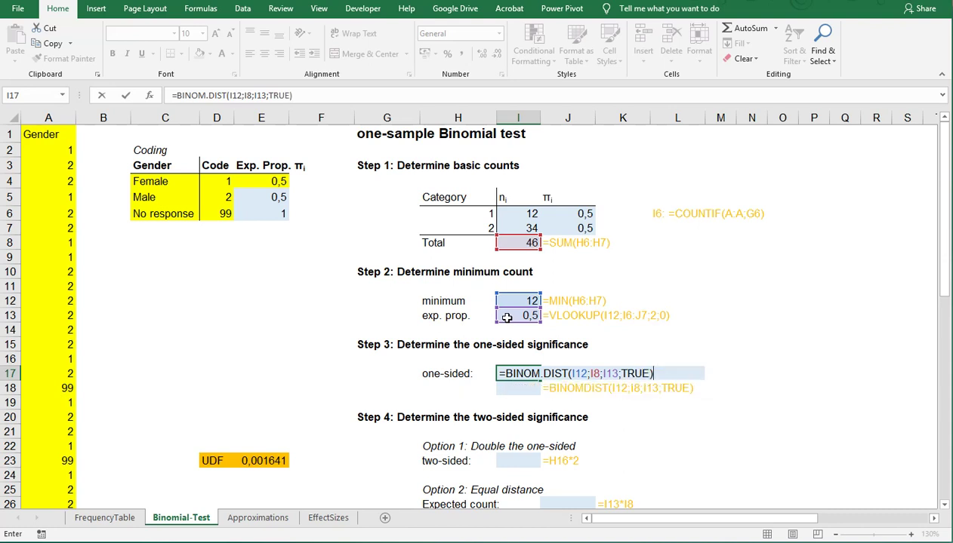
{"action": "key", "text": "Return"}
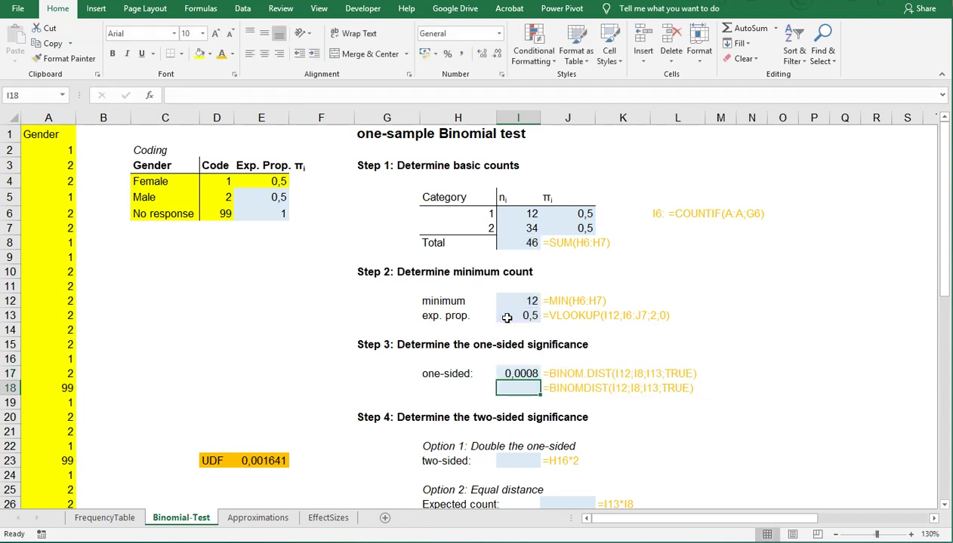
Recompute the one-sided significance in I18 with legacy =BINOMDIST(I12;I8;I13;TRUE), also 0,0008
{"action": "type", "text": "="}
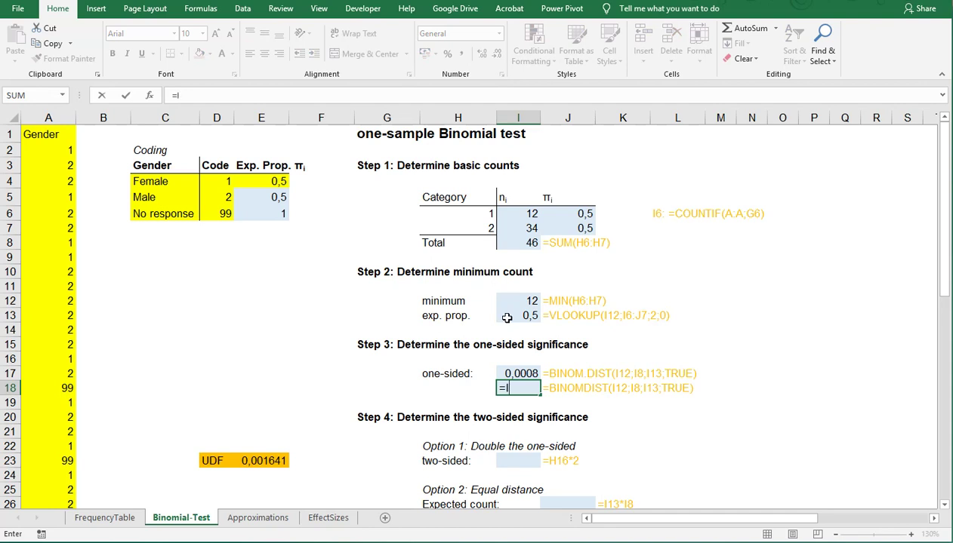
{"action": "type", "text": "I"}
{"action": "key", "text": "BackSpace"}
{"action": "type", "text": "B"}
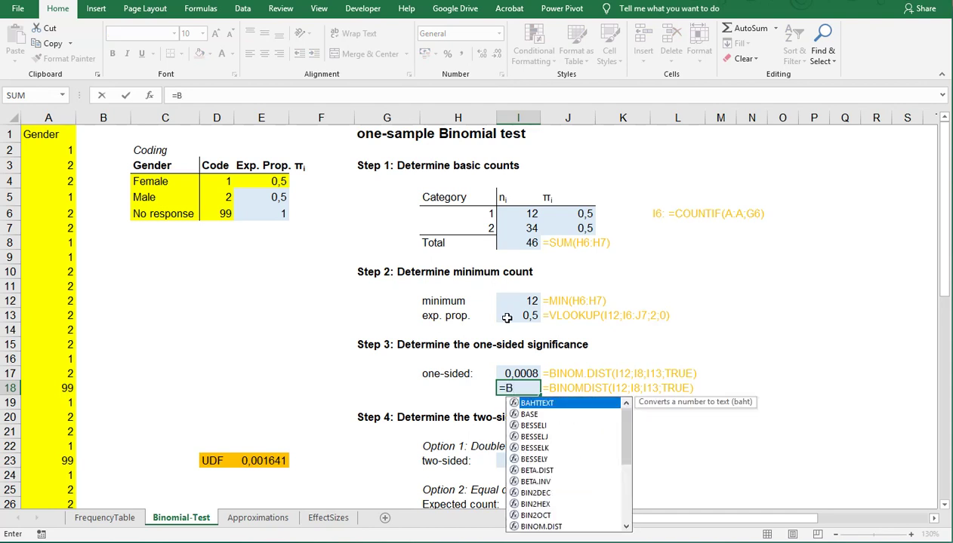
{"action": "type", "text": "INOM"}
{"action": "key", "text": "Down"}
{"action": "key", "text": "Down"}
{"action": "key", "text": "Down"}
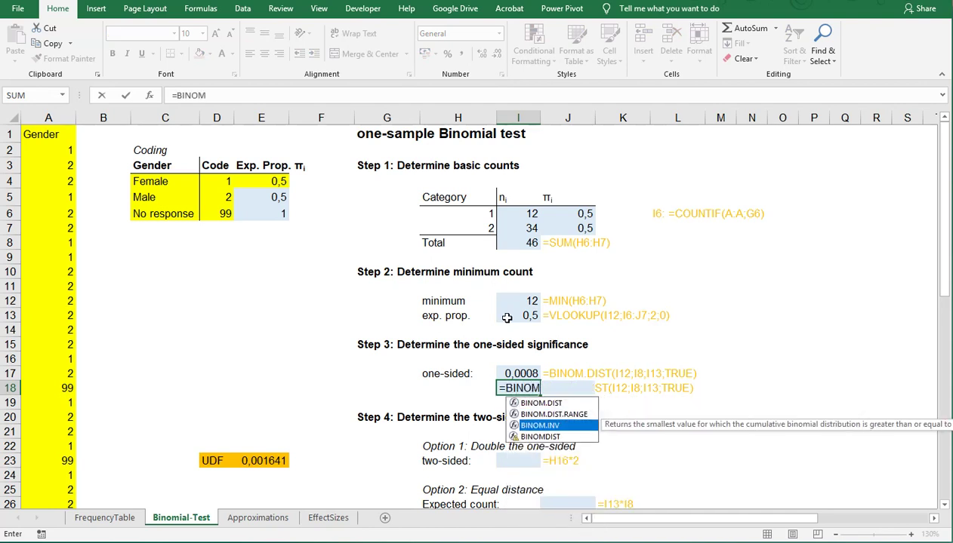
{"action": "key", "text": "Tab"}
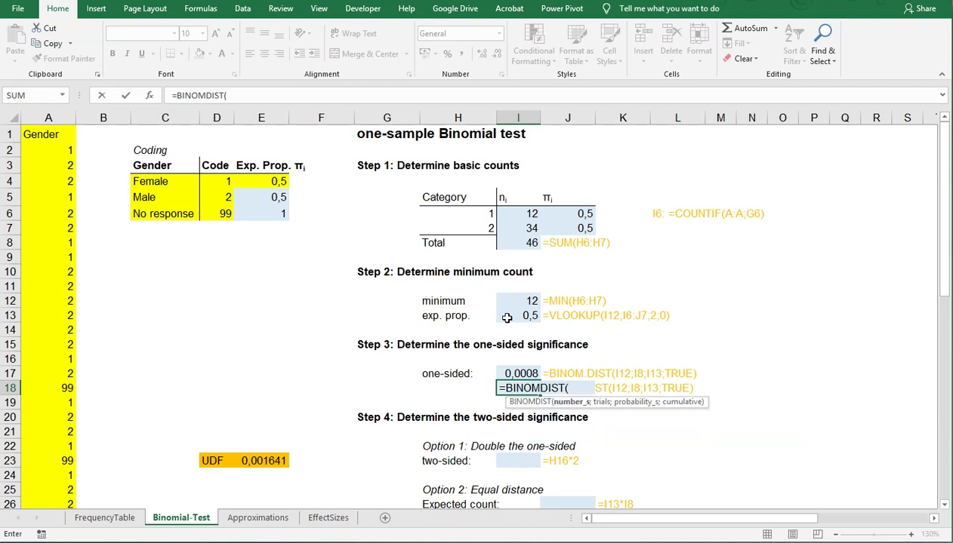
{"action": "left_click", "coordinate": [511, 300]}
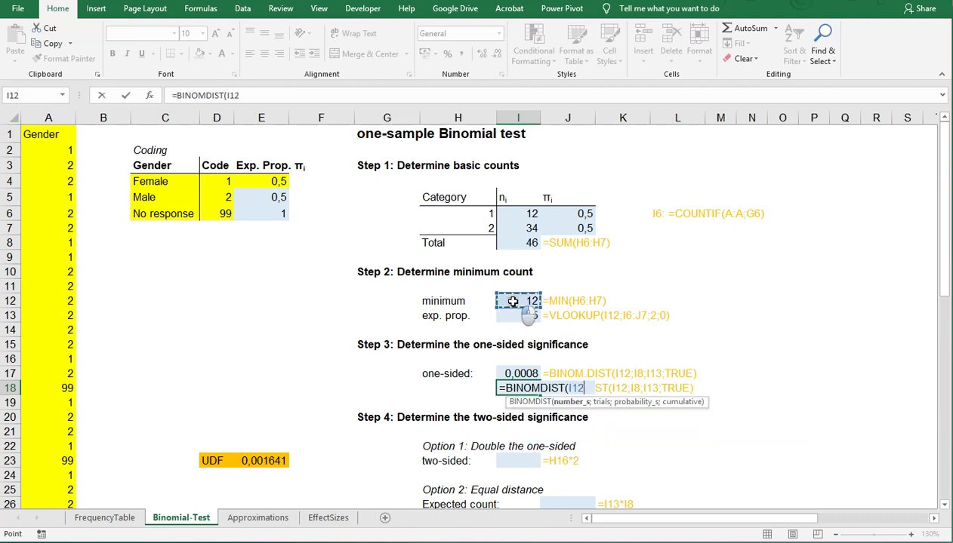
{"action": "type", "text": ";"}
{"action": "left_click", "coordinate": [526, 242]}
{"action": "type", "text": ";"}
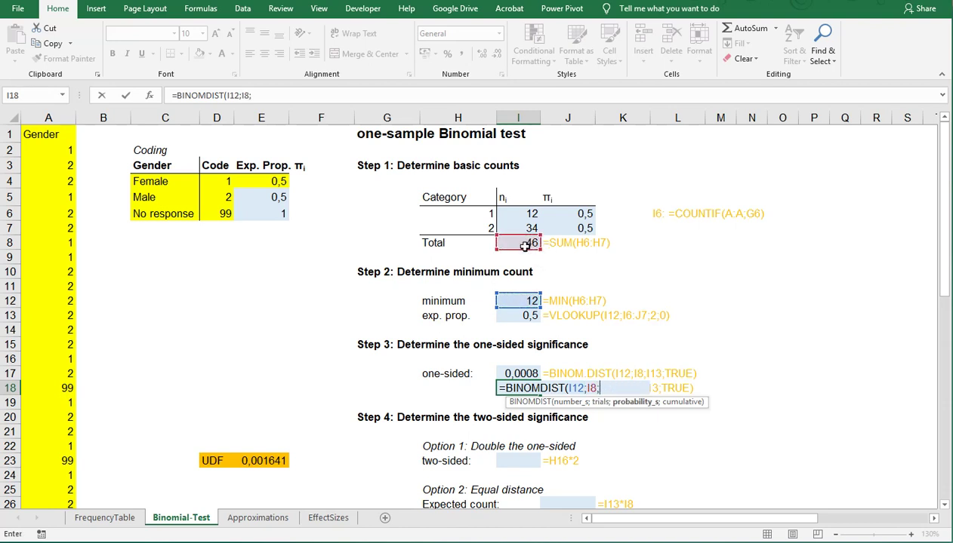
{"action": "left_click", "coordinate": [521, 315]}
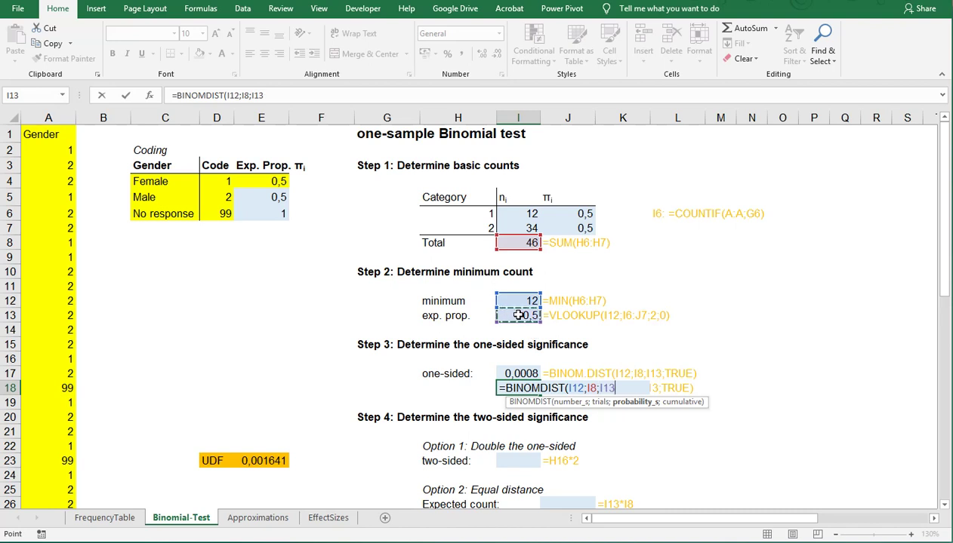
{"action": "type", "text": ";"}
{"action": "type", "text": "TRUE)"}
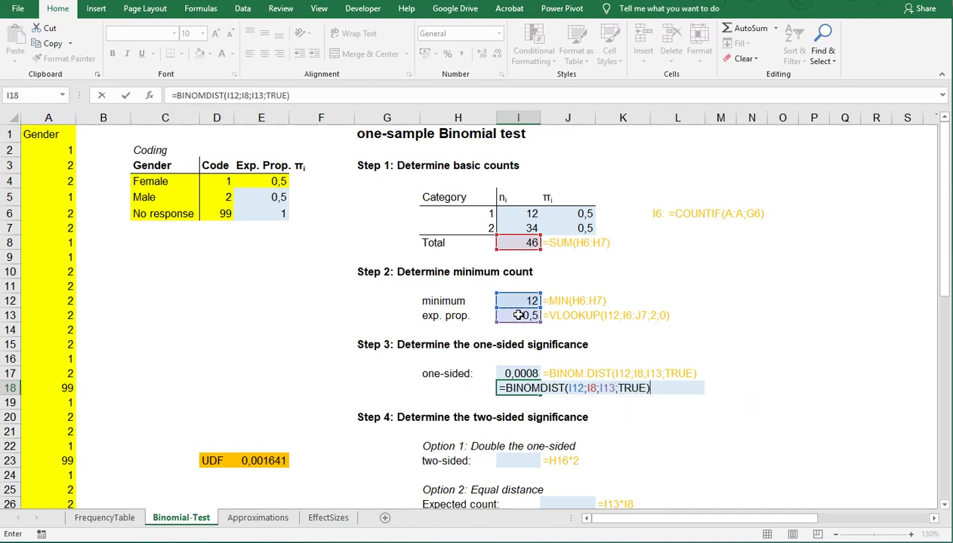
{"action": "key", "text": "Return"}
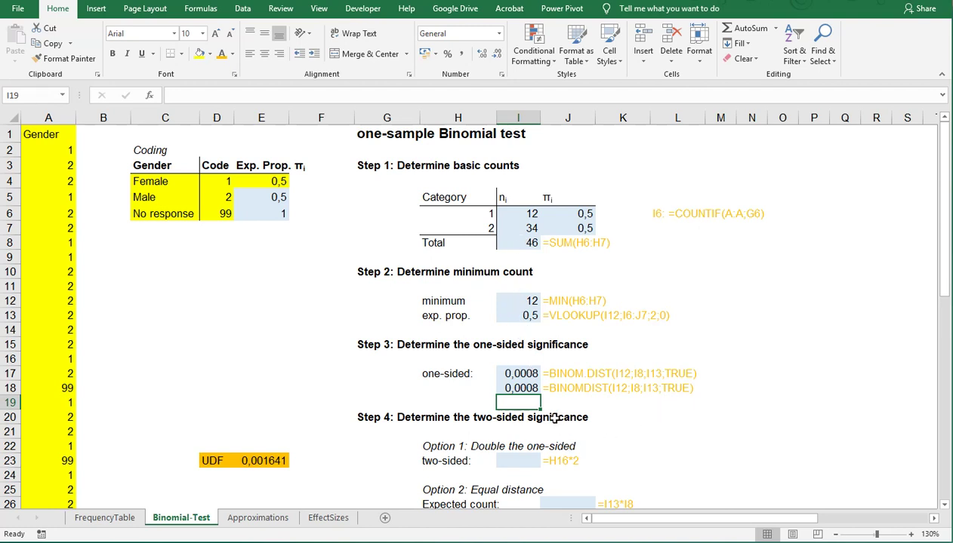
Enter =I17*2 in I23 for an Option 1 two-sided significance of 0,00164
{"action": "left_click", "coordinate": [518, 459]}
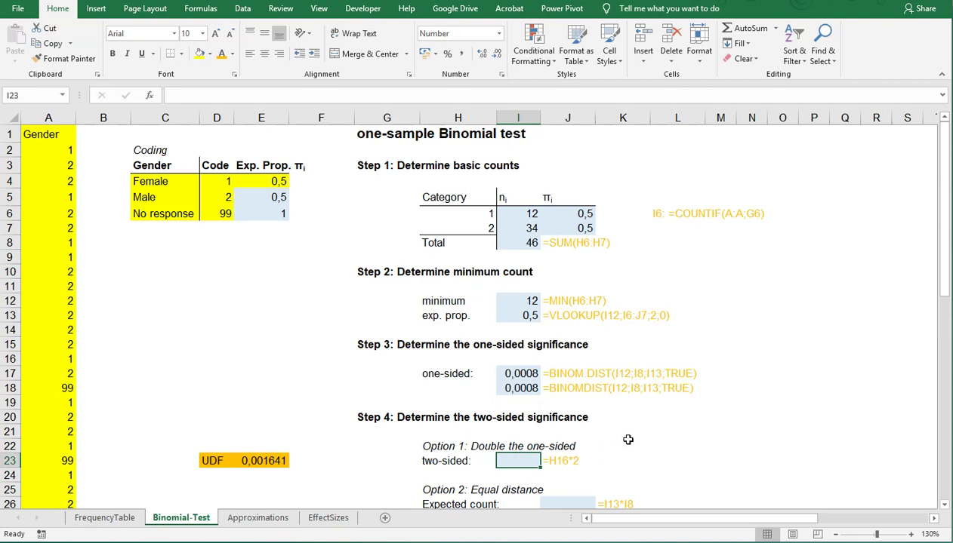
{"action": "type", "text": "="}
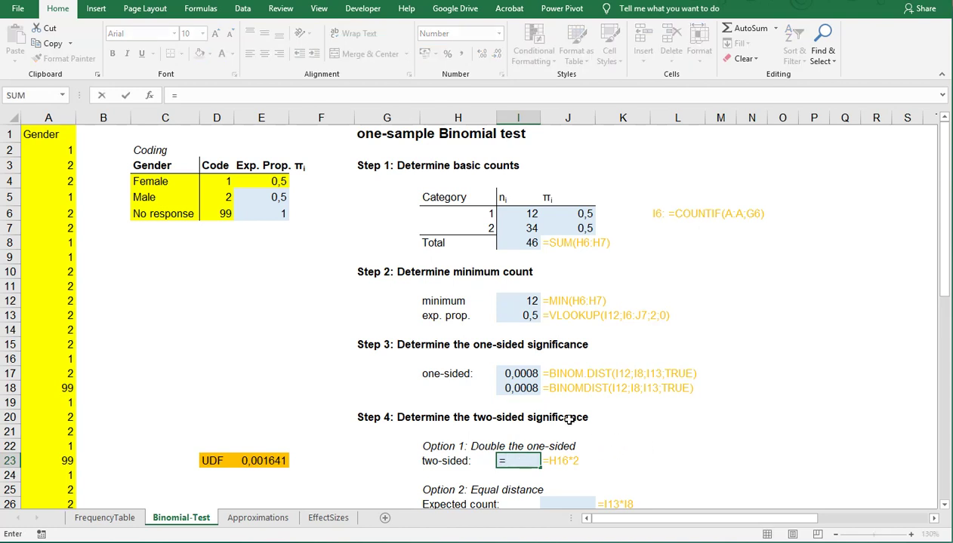
{"action": "left_click", "coordinate": [520, 374]}
{"action": "type", "text": "*2"}
{"action": "key", "text": "Return"}
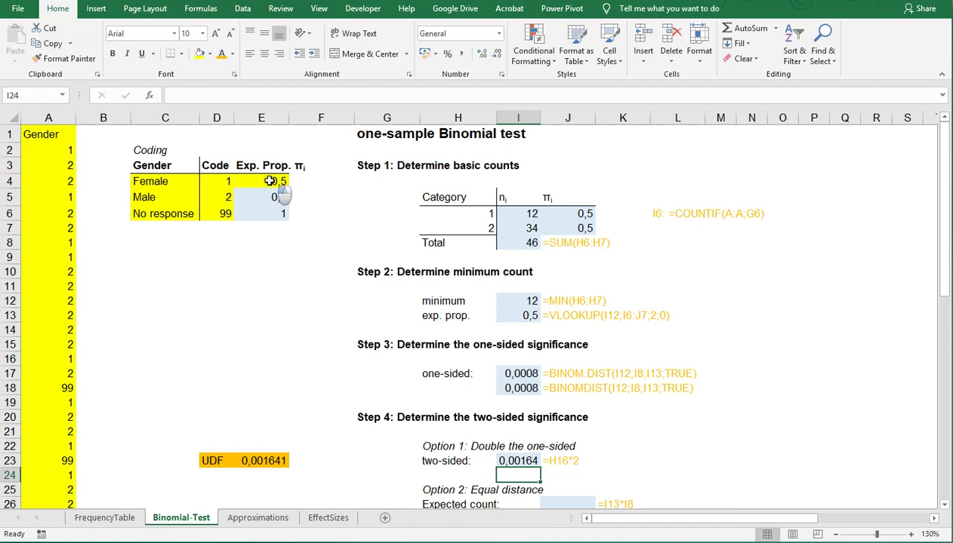
Change the Female expected proportion in E4 to 0,3, updating results to 0,3448 and 0,68951
{"action": "left_click", "coordinate": [270, 181]}
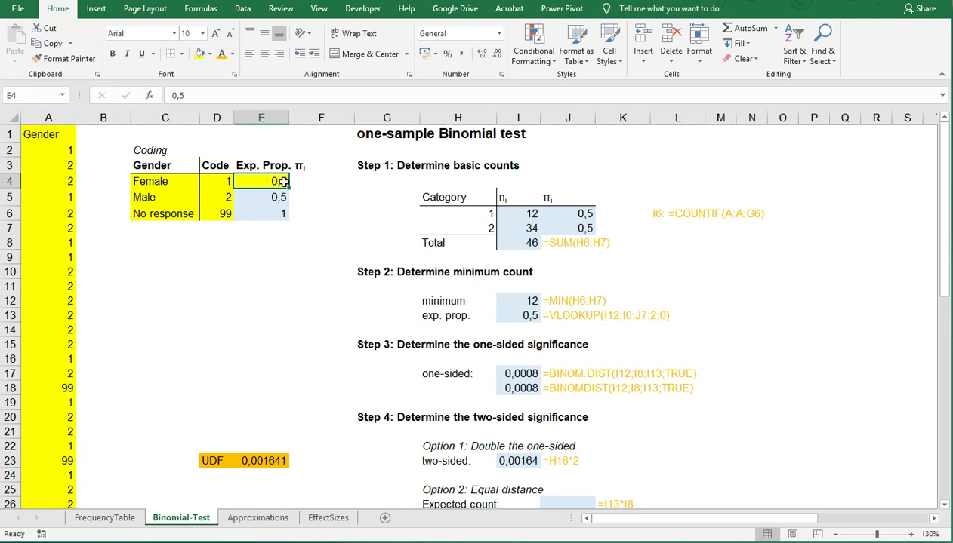
{"action": "type", "text": ",3"}
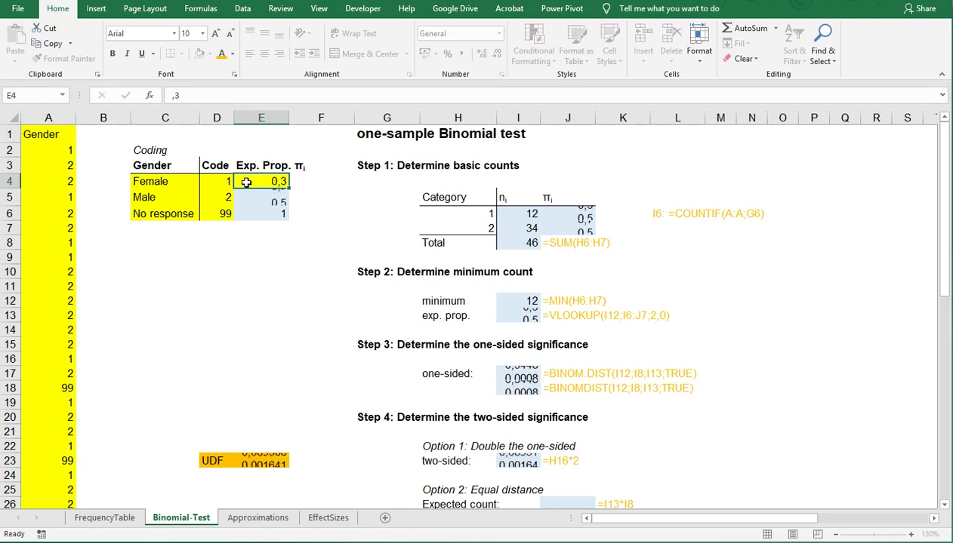
{"action": "key", "text": "Return"}
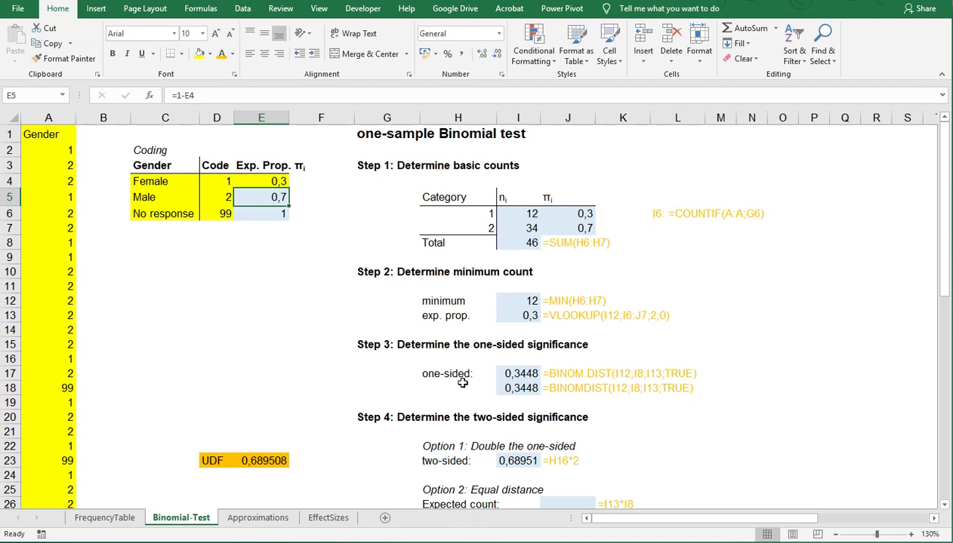
{"action": "scroll", "coordinate": [462, 383], "scroll_direction": "down", "scroll_amount": 3}
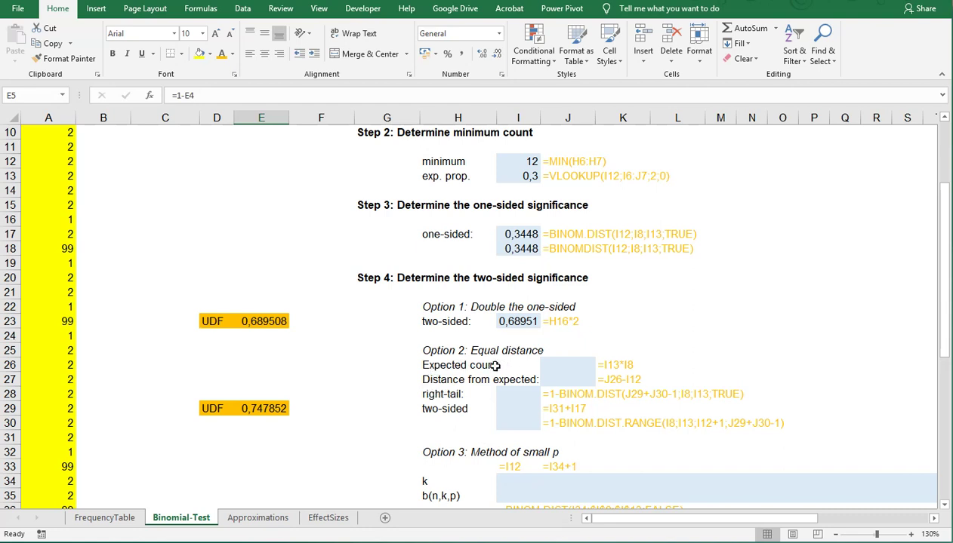
Enter the expected count =I8*I13 in J26, giving 13,8
{"action": "left_click", "coordinate": [560, 366]}
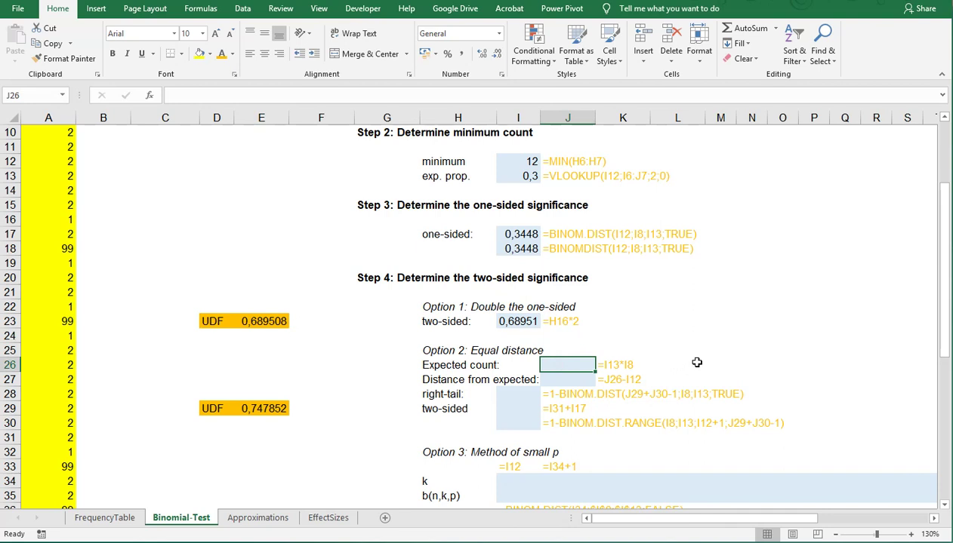
{"action": "scroll", "coordinate": [697, 362], "scroll_direction": "up", "scroll_amount": 1}
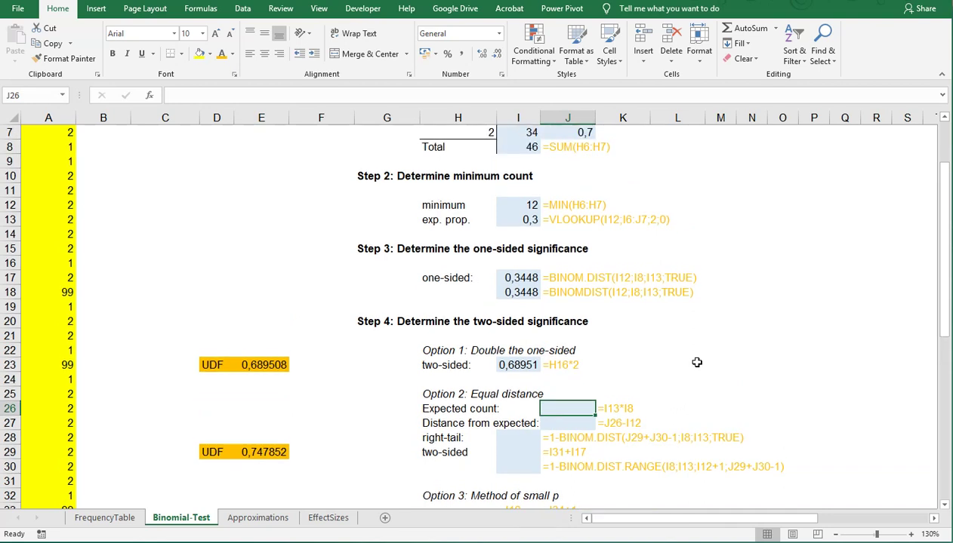
{"action": "type", "text": "="}
{"action": "scroll", "coordinate": [696, 362], "scroll_direction": "up", "scroll_amount": 1}
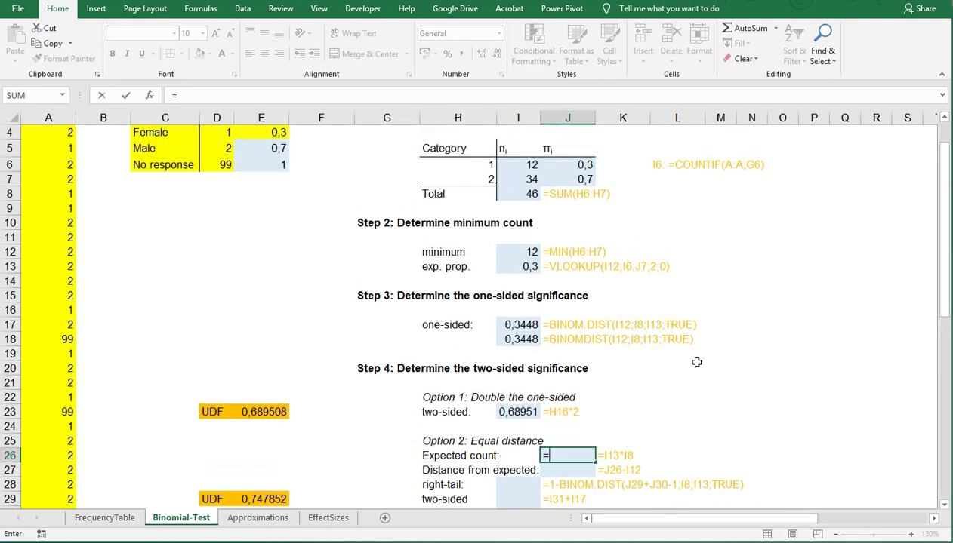
{"action": "scroll", "coordinate": [696, 362], "scroll_direction": "up", "scroll_amount": 1}
{"action": "left_click", "coordinate": [526, 242]}
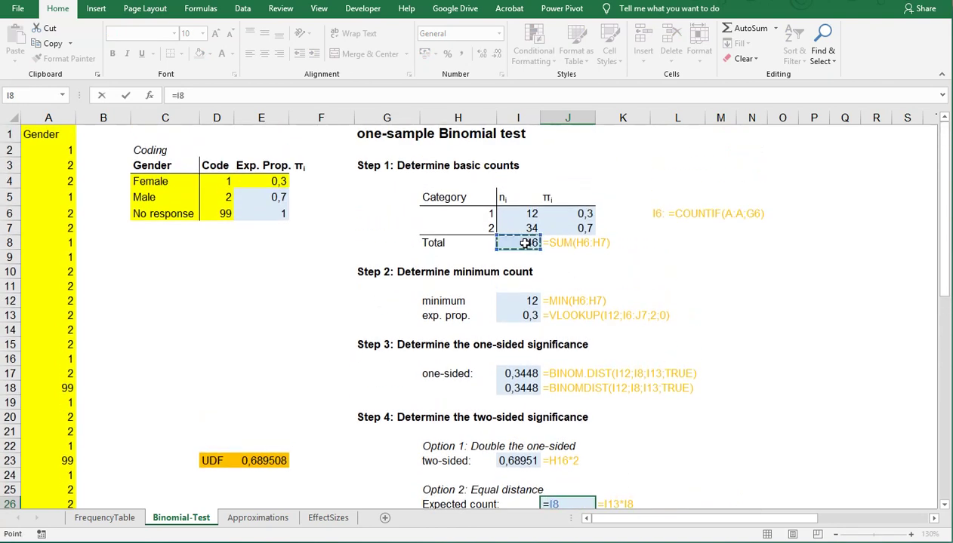
{"action": "type", "text": "*"}
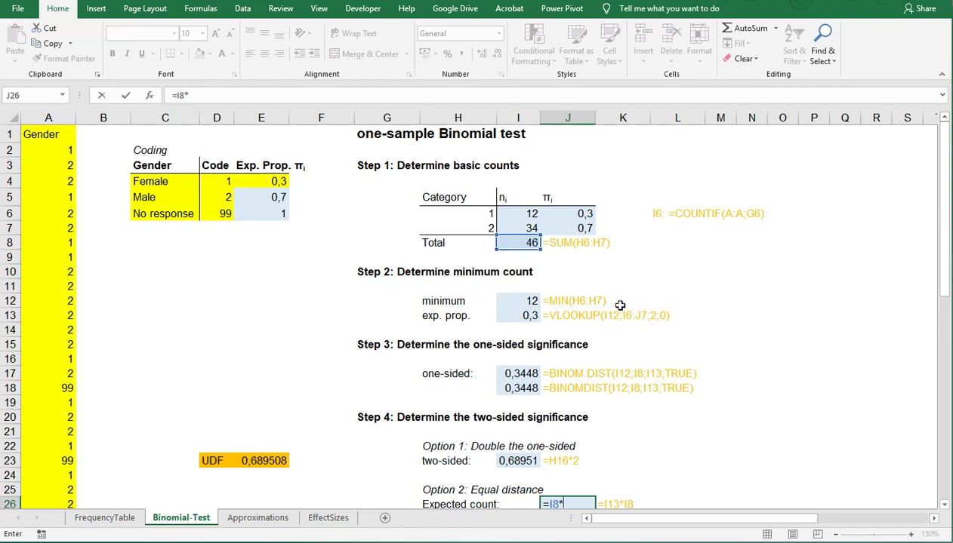
{"action": "left_click", "coordinate": [528, 315]}
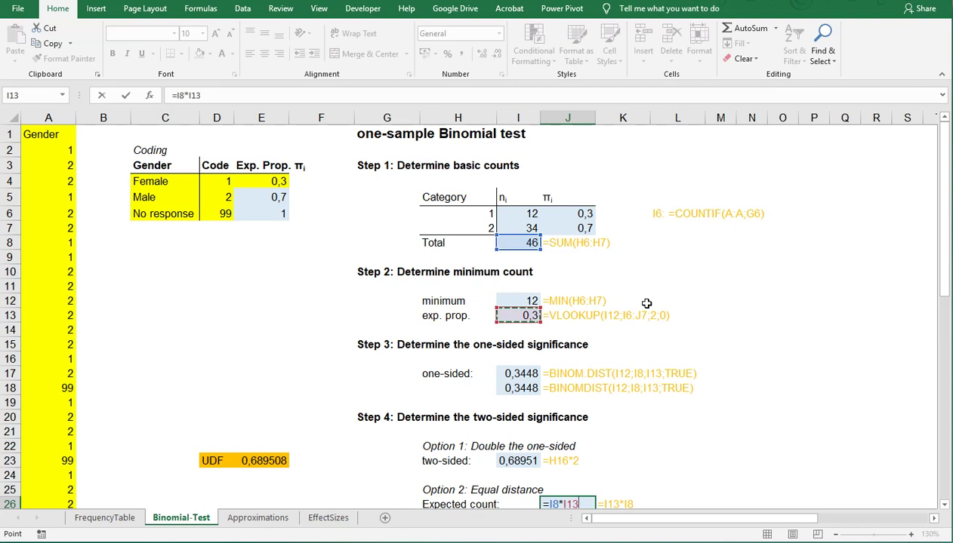
{"action": "key", "text": "Return"}
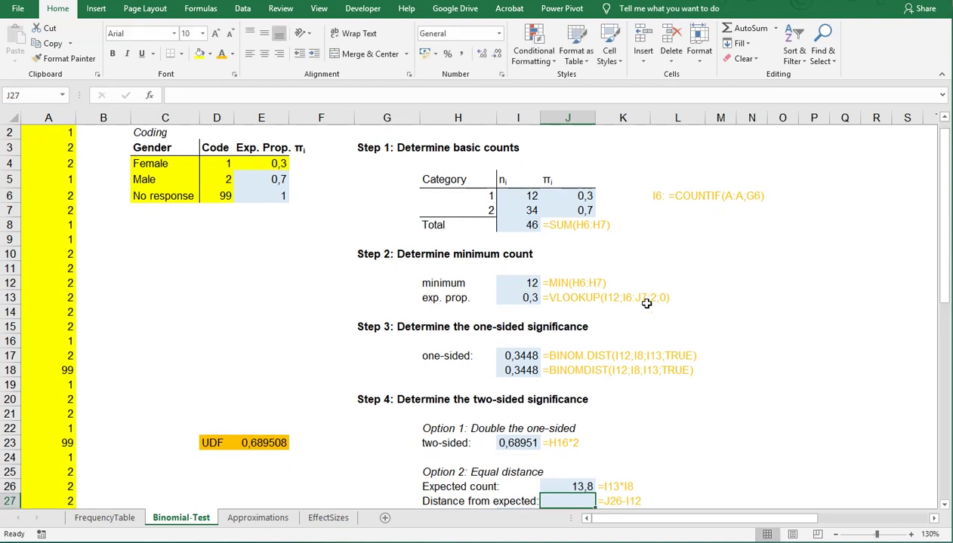
Enter =J26-I12 in J27 for a distance from expected of 1,8
{"action": "scroll", "coordinate": [646, 304], "scroll_direction": "down", "scroll_amount": 1}
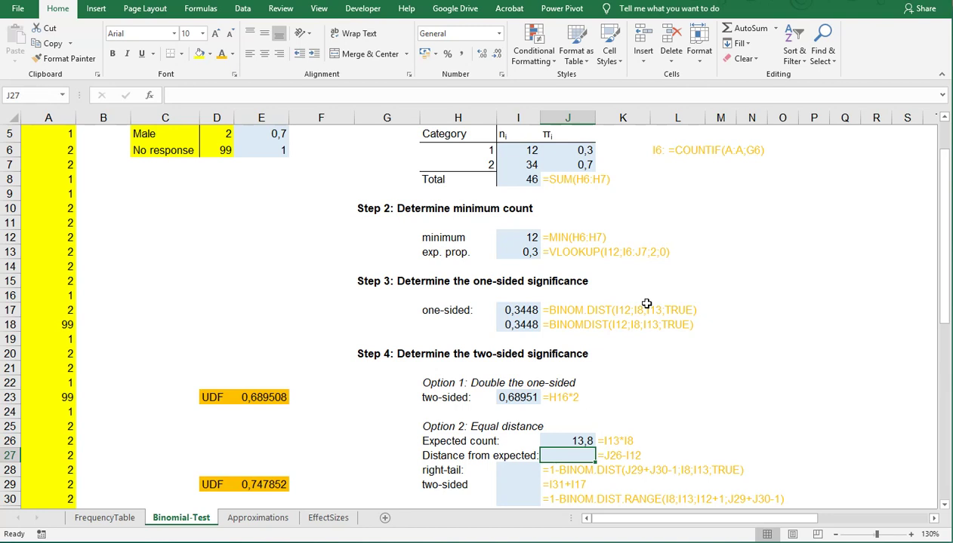
{"action": "type", "text": "="}
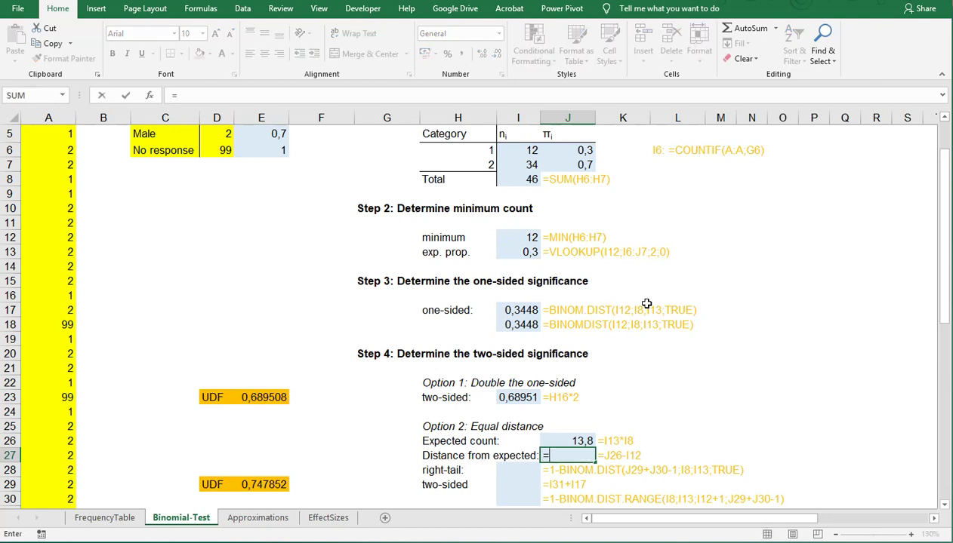
{"action": "key", "text": "Up"}
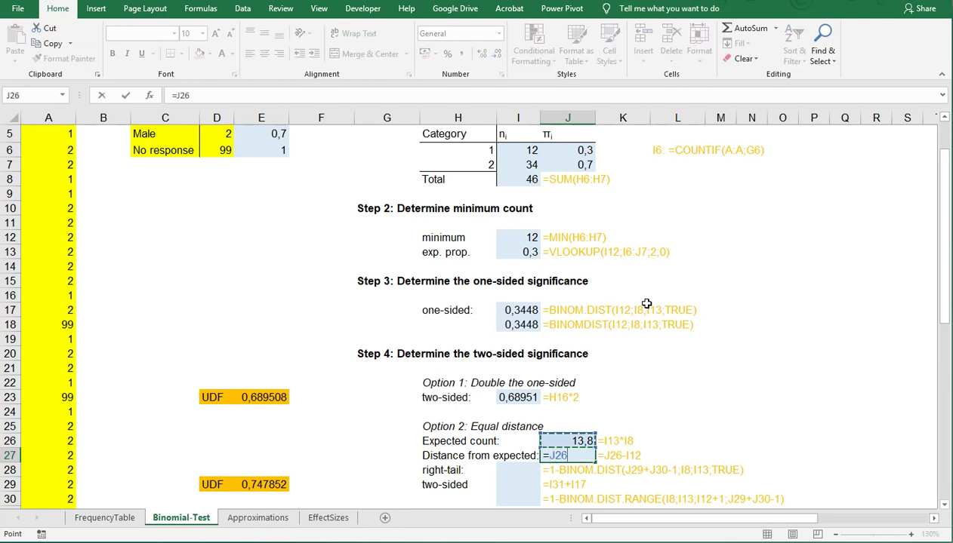
{"action": "type", "text": "-"}
{"action": "left_click", "coordinate": [527, 238]}
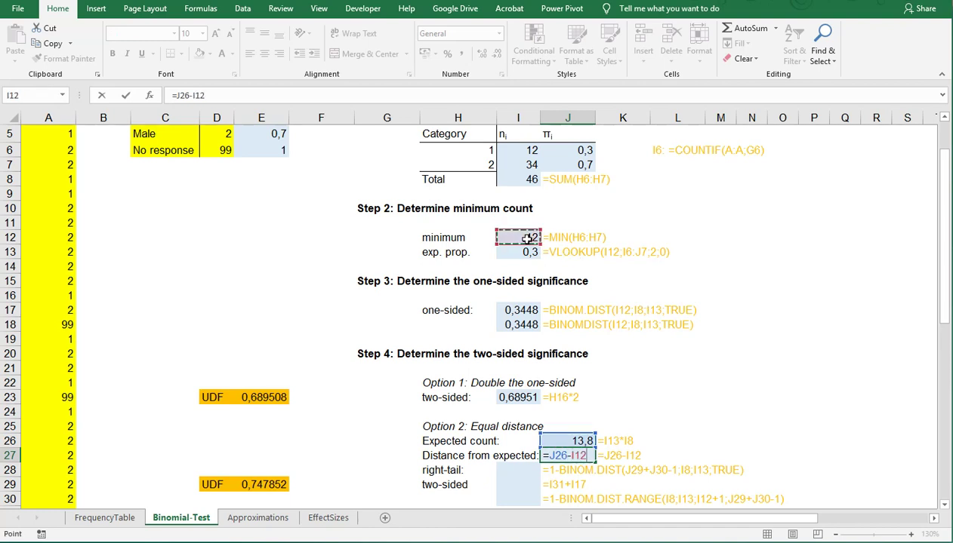
{"action": "key", "text": "Return"}
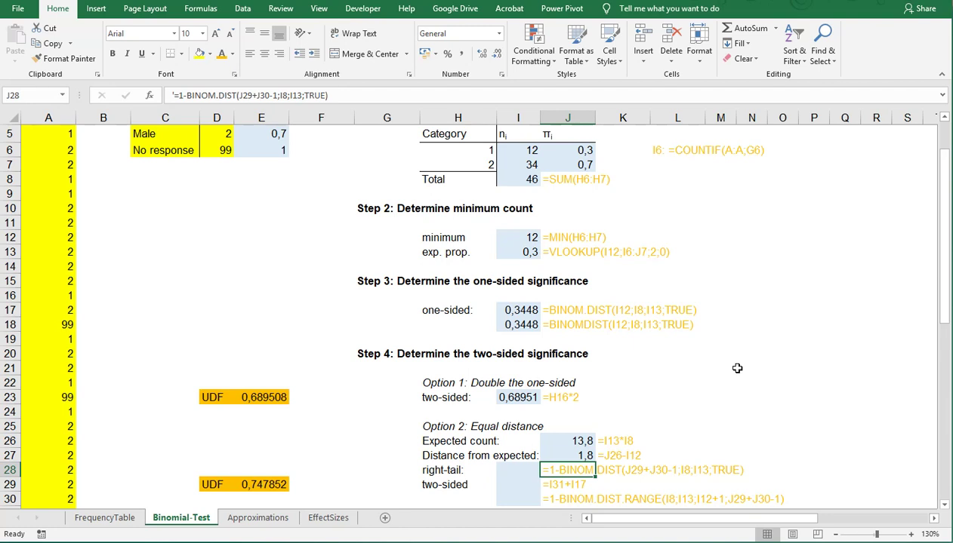
Build =BINOM.DIST(J26+J27-1;I8;I13;TRUE) in I28 from the expected count, distance, total and proportion
{"action": "scroll", "coordinate": [736, 368], "scroll_direction": "down", "scroll_amount": 1}
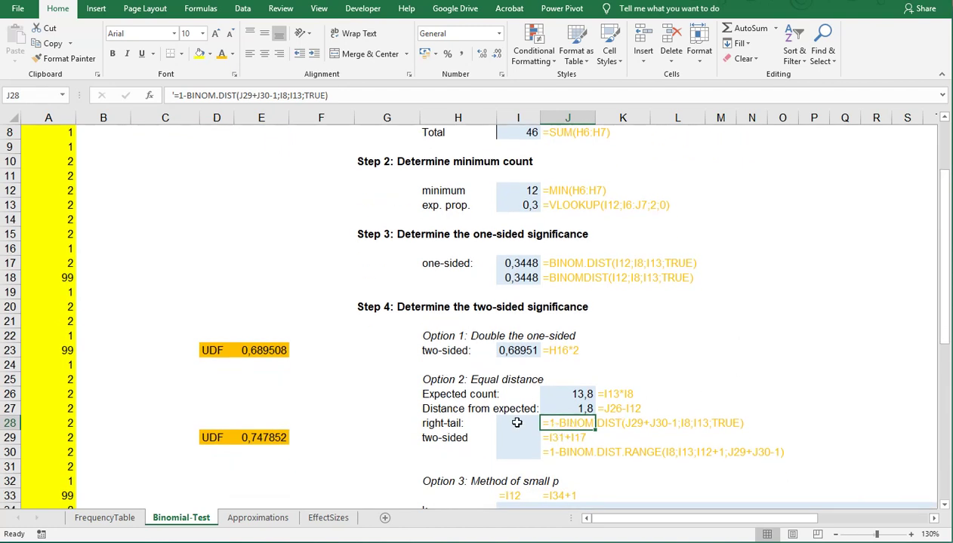
{"action": "left_click", "coordinate": [515, 423]}
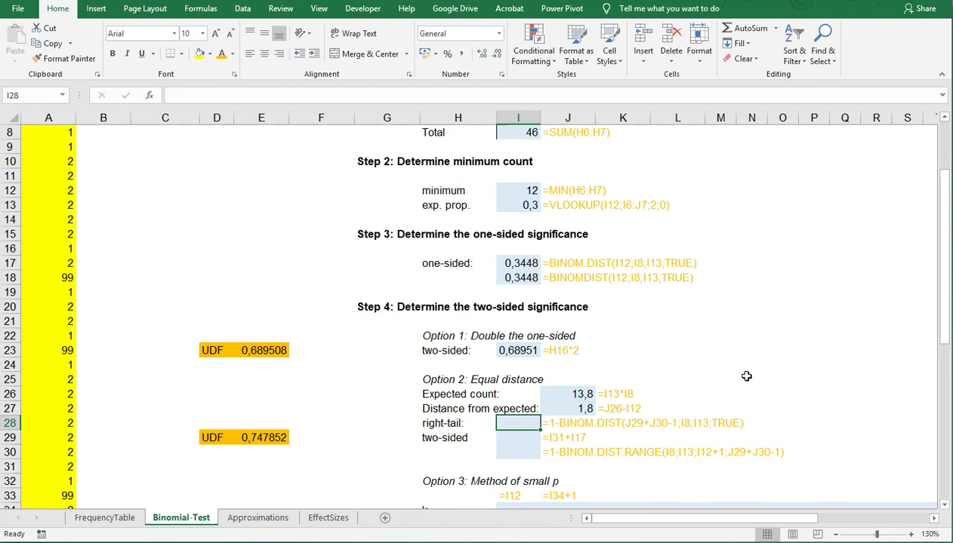
{"action": "type", "text": "=BIN"}
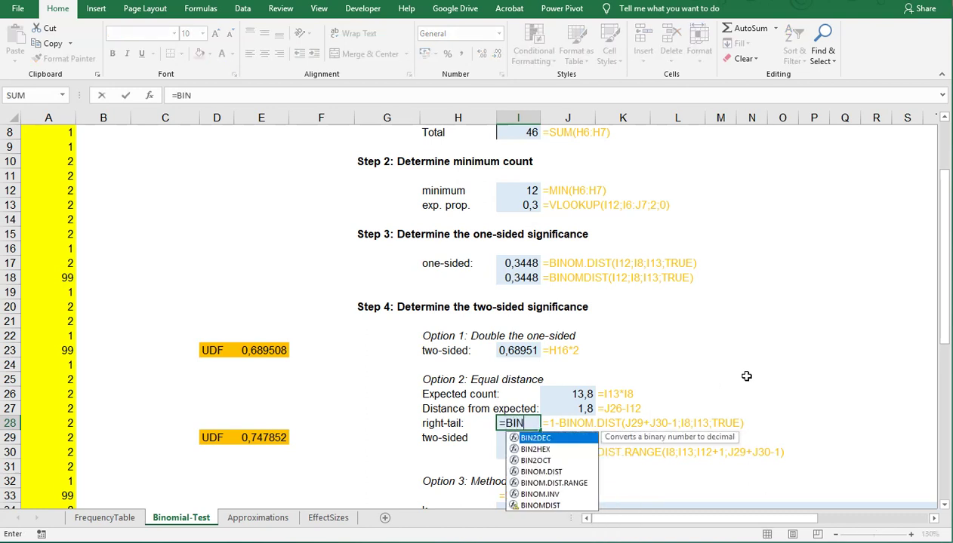
{"action": "type", "text": "OM.DIS"}
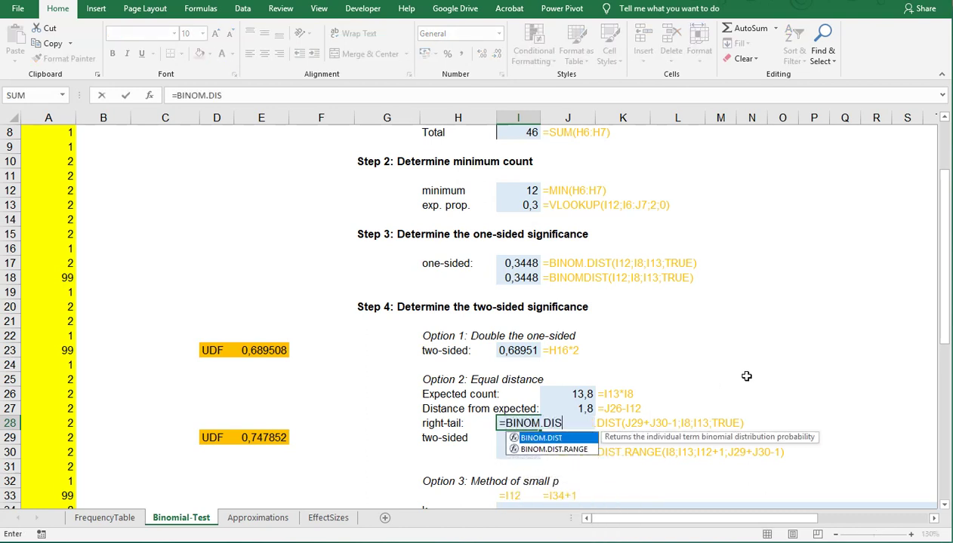
{"action": "type", "text": "T("}
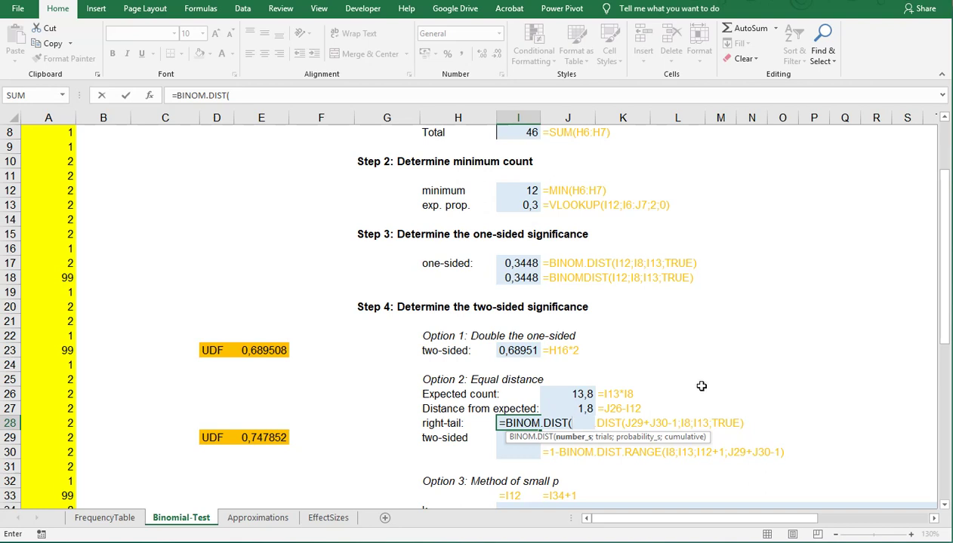
{"action": "left_click", "coordinate": [575, 393]}
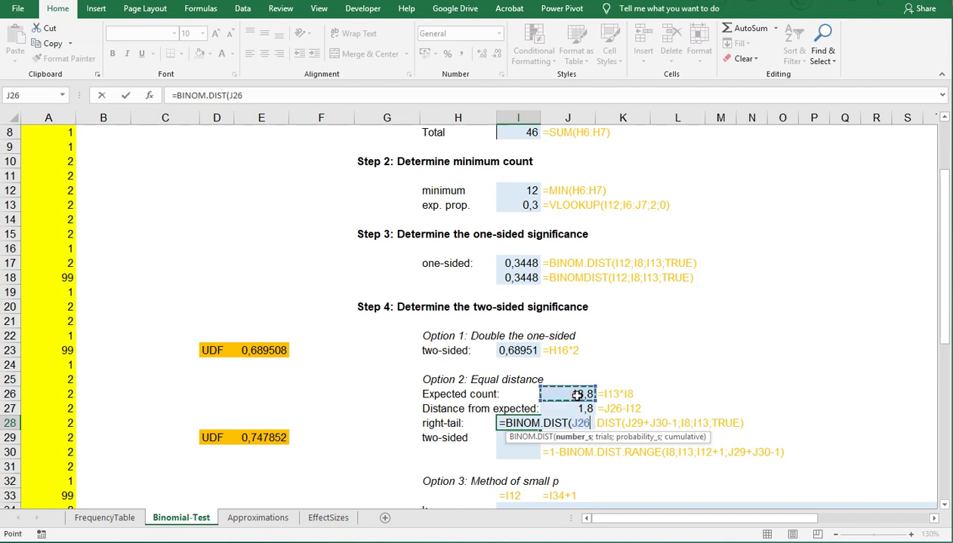
{"action": "type", "text": "+"}
{"action": "left_click", "coordinate": [572, 407]}
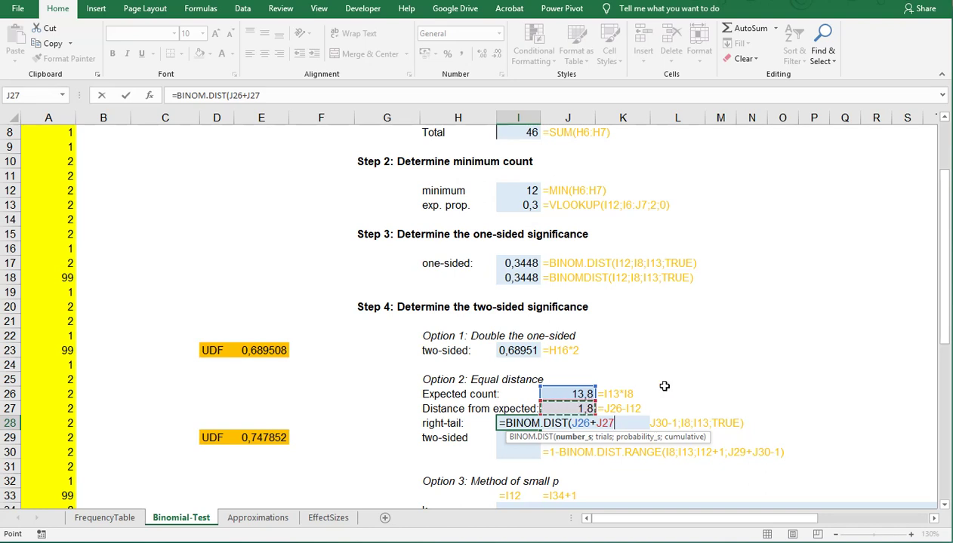
{"action": "type", "text": "-1;"}
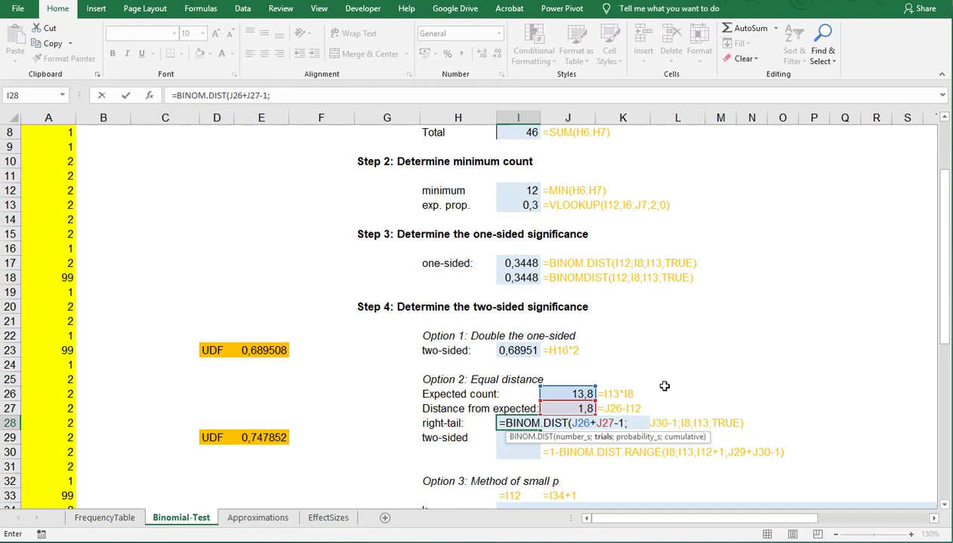
{"action": "scroll", "coordinate": [665, 387], "scroll_direction": "up", "scroll_amount": 2}
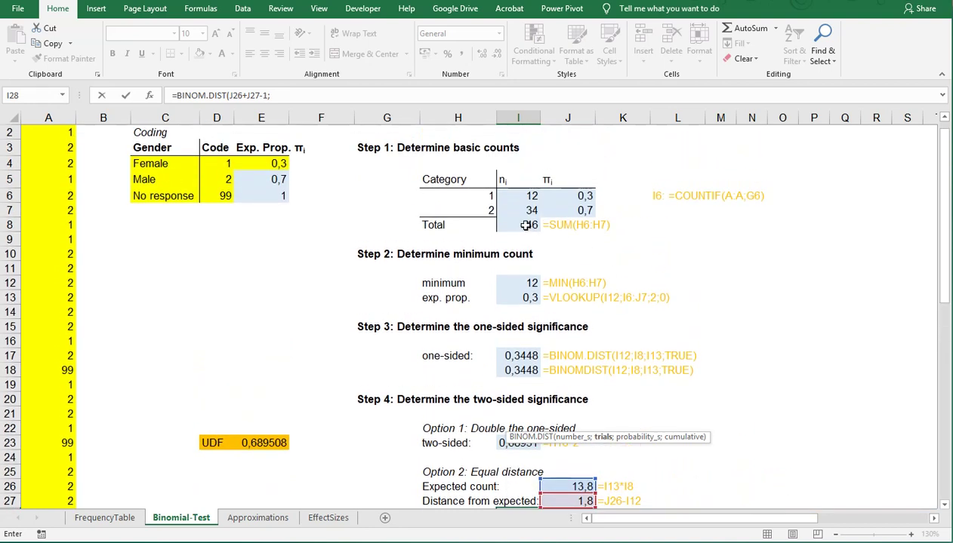
{"action": "left_click", "coordinate": [526, 226]}
{"action": "type", "text": ";"}
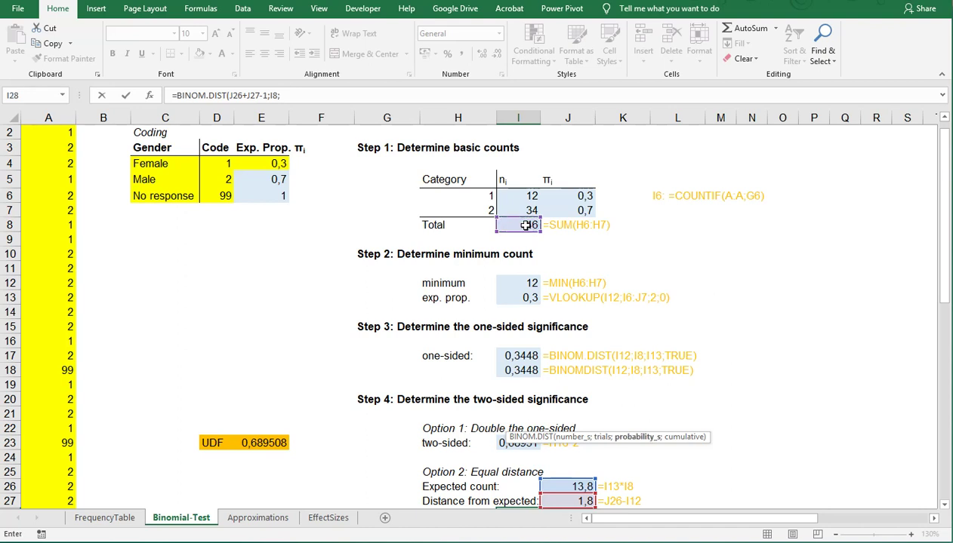
{"action": "left_click", "coordinate": [515, 298]}
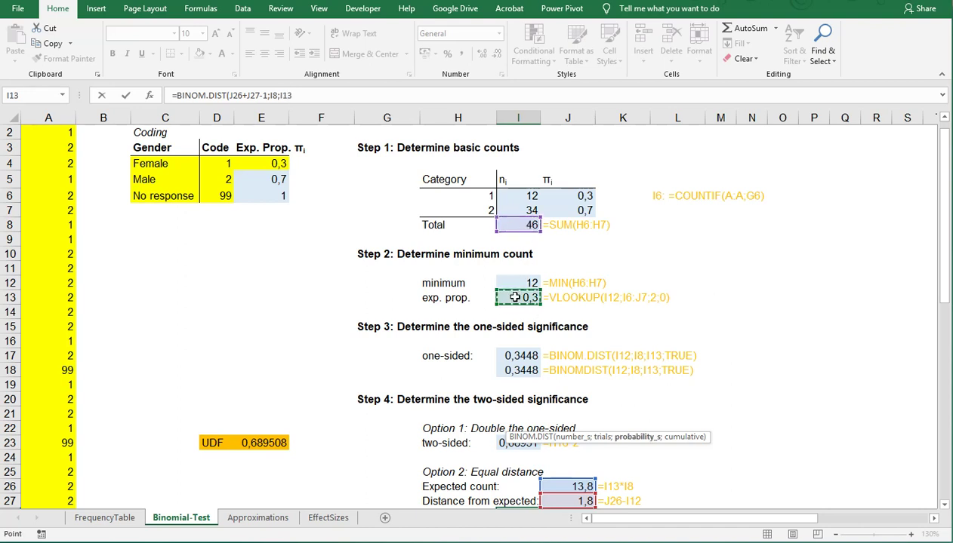
{"action": "type", "text": ";TRUE"}
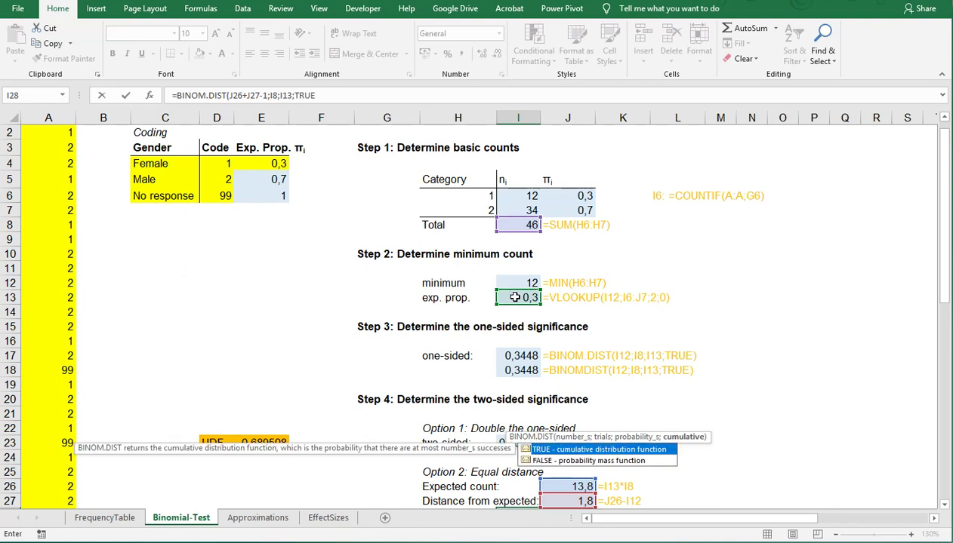
{"action": "type", "text": ")"}
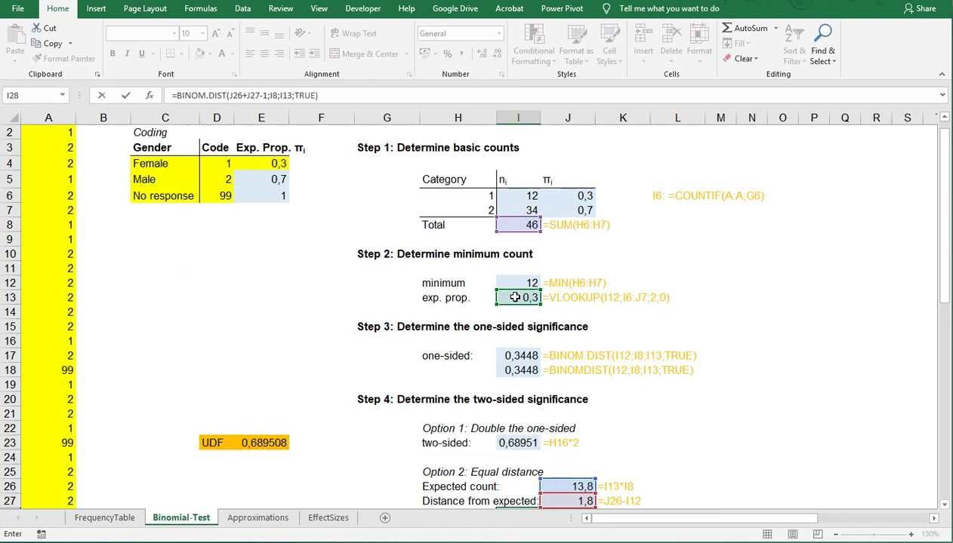
Prefix the I28 formula with 1- to get the right-tail probability 0,4031
{"action": "scroll", "coordinate": [616, 364], "scroll_direction": "down", "scroll_amount": 2}
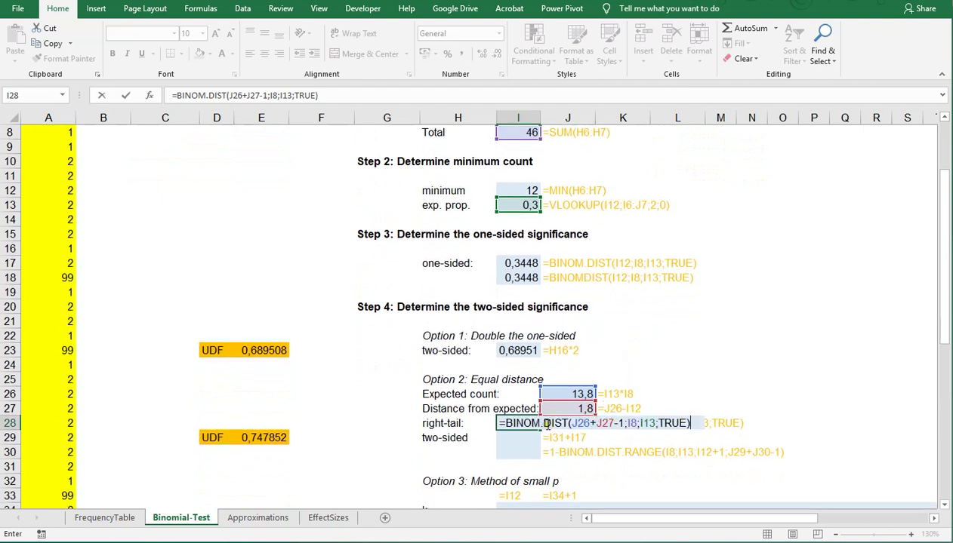
{"action": "left_click", "coordinate": [505, 424]}
{"action": "type", "text": "1-"}
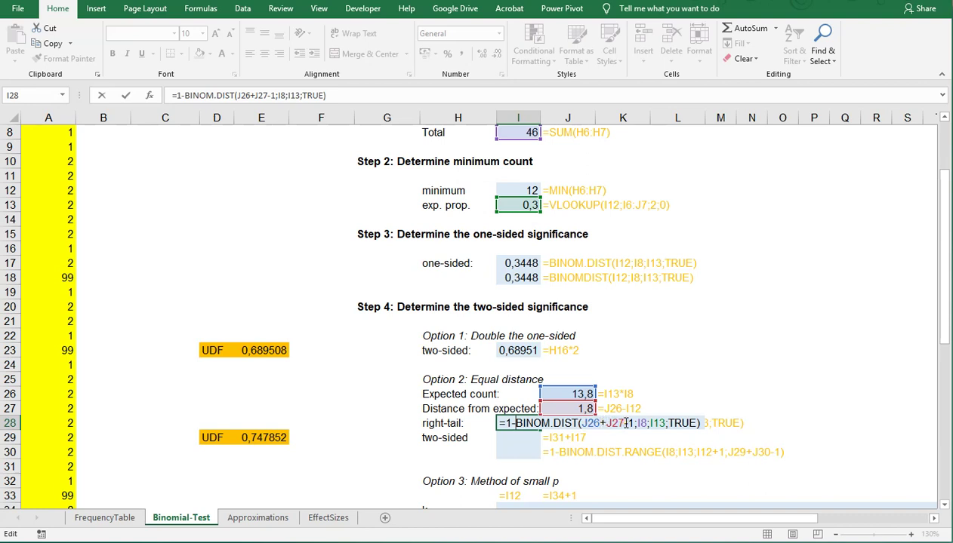
{"action": "key", "text": "Return"}
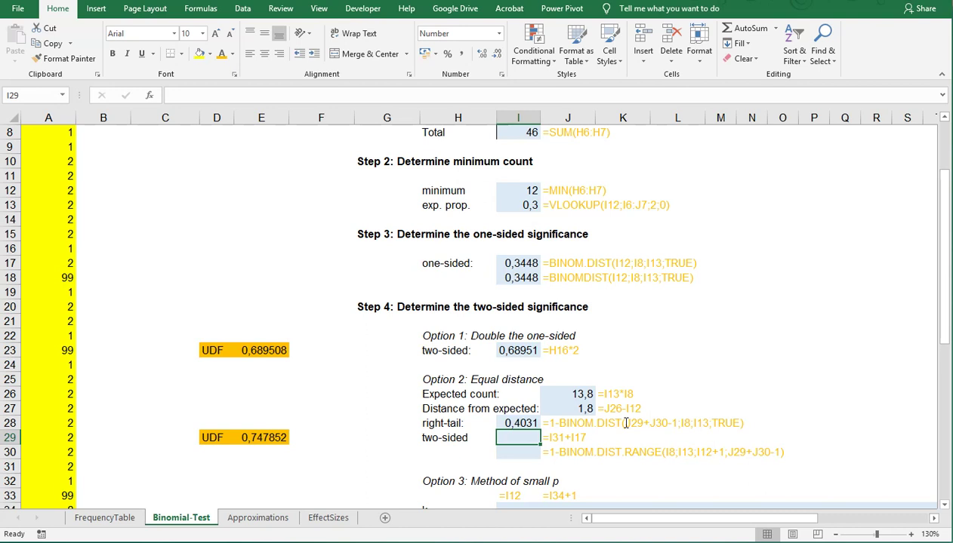
Enter =I17+I28 in I29, giving an Option 2 two-sided significance of 0,74785
{"action": "type", "text": "="}
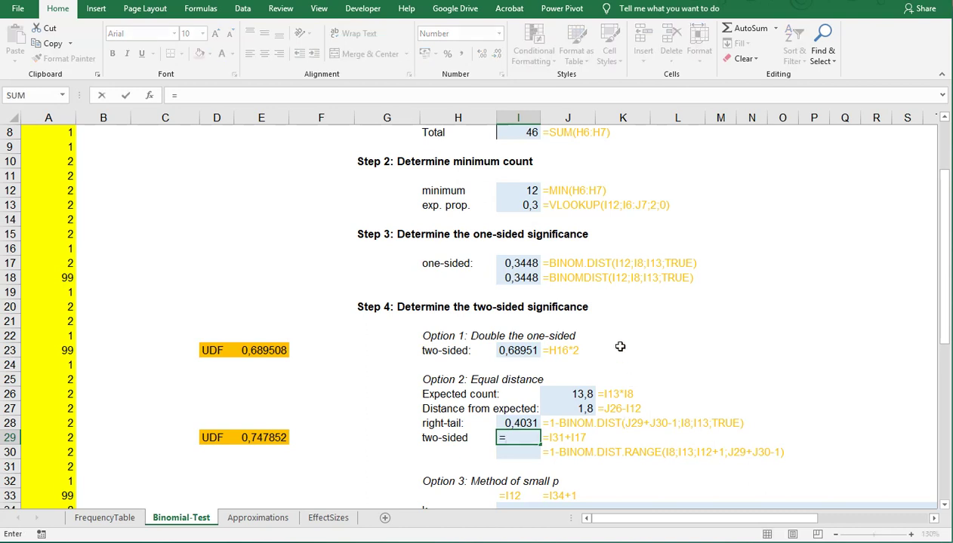
{"action": "left_click", "coordinate": [513, 263]}
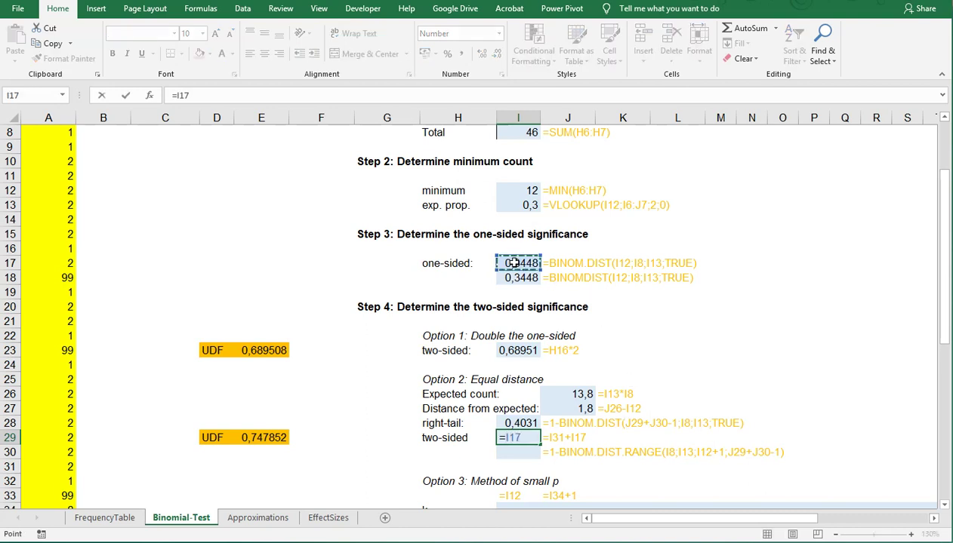
{"action": "type", "text": "+"}
{"action": "left_click", "coordinate": [512, 423]}
{"action": "key", "text": "Return"}
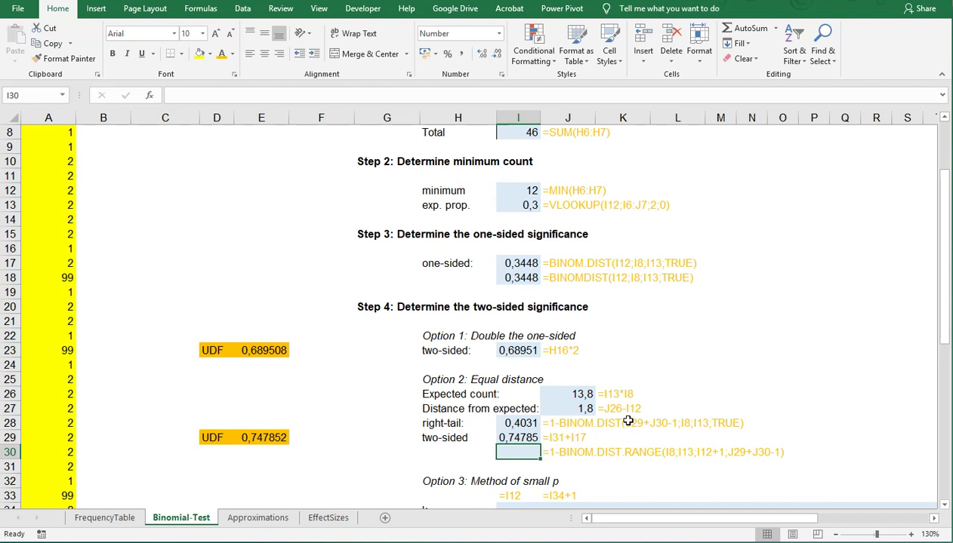
{"action": "scroll", "coordinate": [628, 421], "scroll_direction": "down", "scroll_amount": 1}
{"action": "left_click", "coordinate": [550, 409]}
{"action": "double_click", "coordinate": [550, 410]}
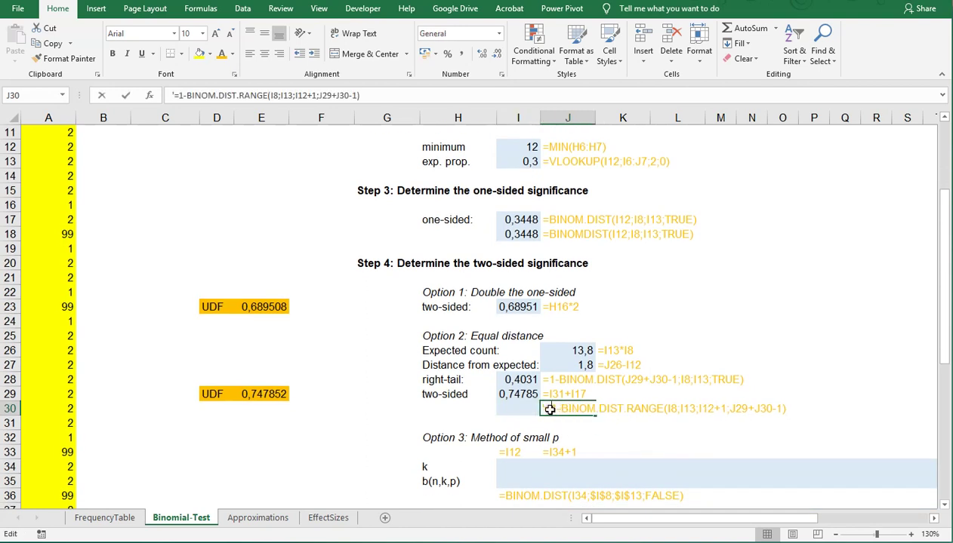
{"action": "left_click_drag", "start_coordinate": [545, 410], "coordinate": [787, 411]}
{"action": "key", "text": "ctrl+c"}
{"action": "key", "text": "Escape"}
{"action": "double_click", "coordinate": [510, 407]}
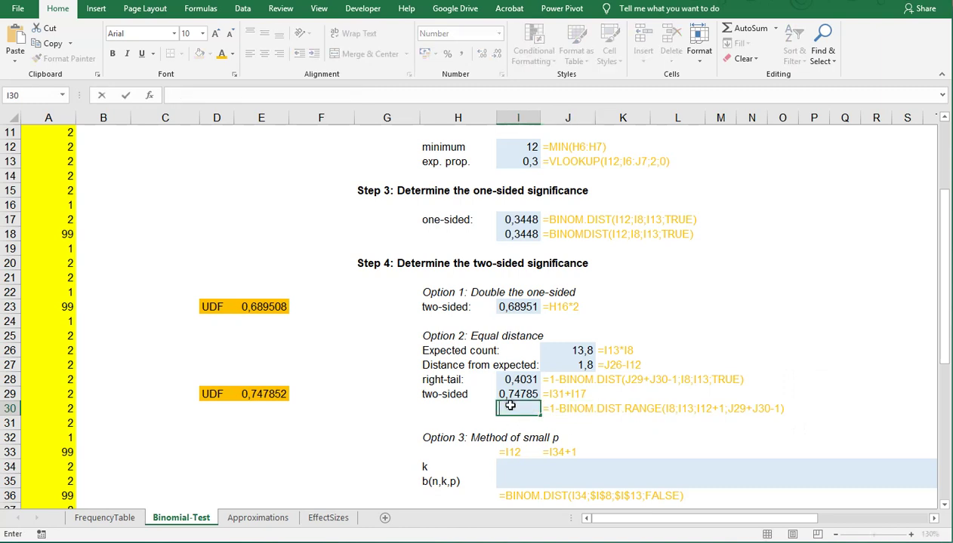
{"action": "key", "text": "ctrl+v"}
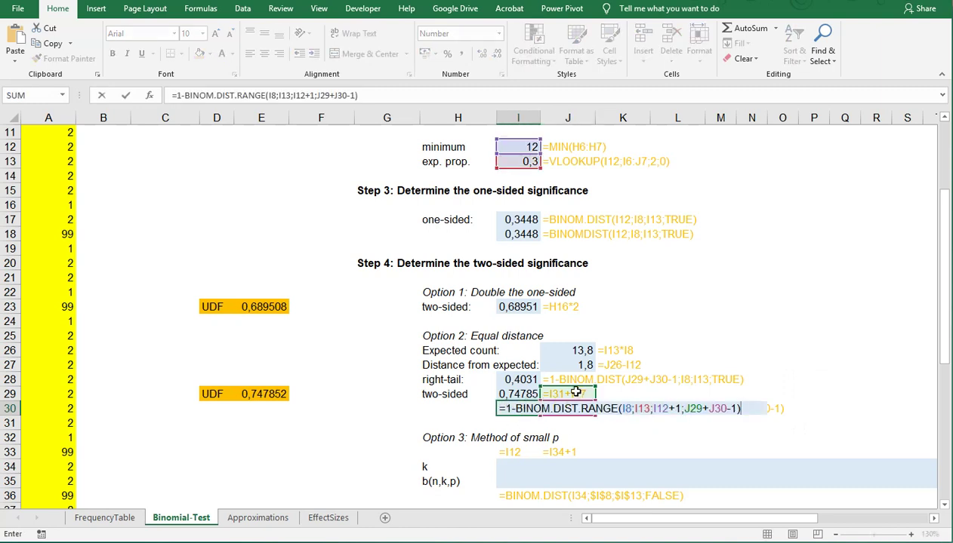
{"action": "left_click_drag", "start_coordinate": [575, 391], "coordinate": [578, 393]}
{"action": "key", "text": "Escape"}
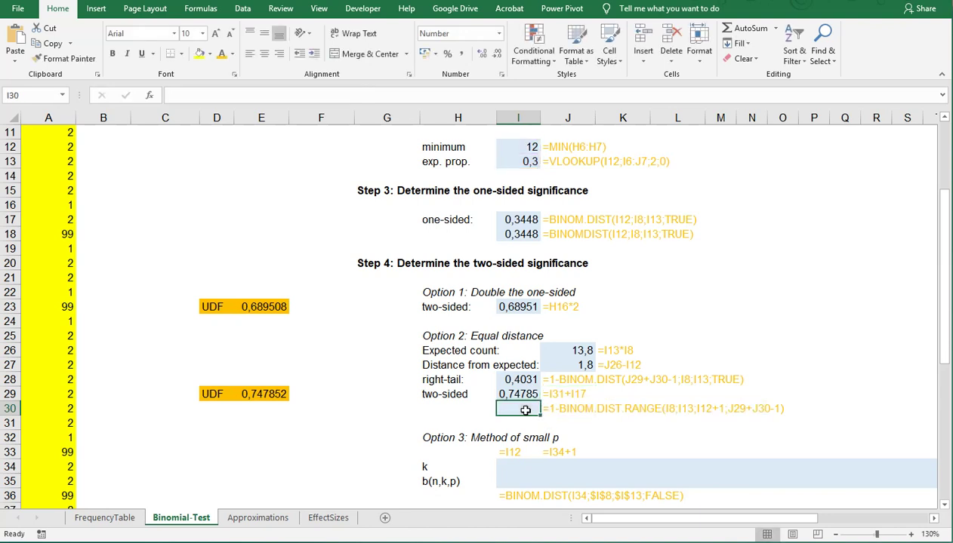
Enter =BINOM.DIST.RANGE(I8;I13;I12+1;J26+J27-1) in I30
{"action": "type", "text": "="}
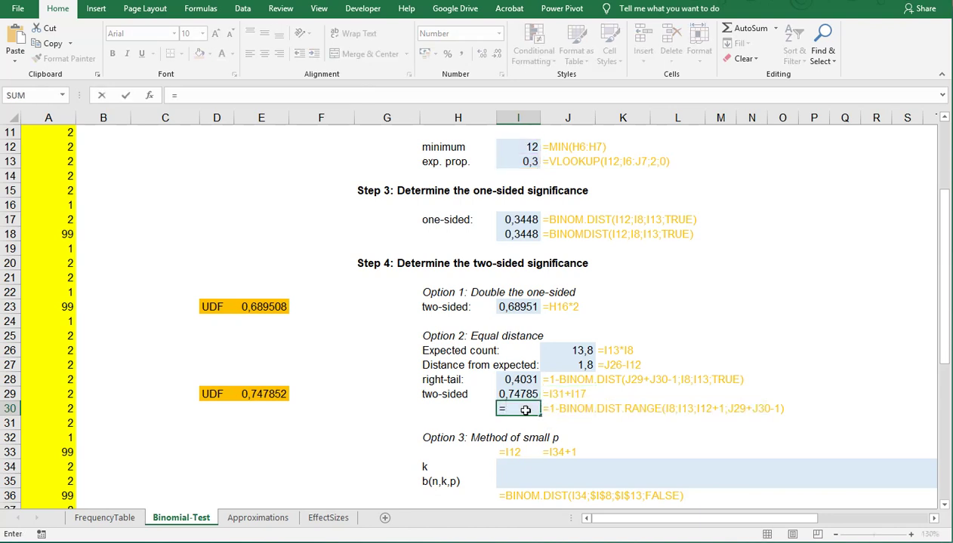
{"action": "type", "text": "BINOM."}
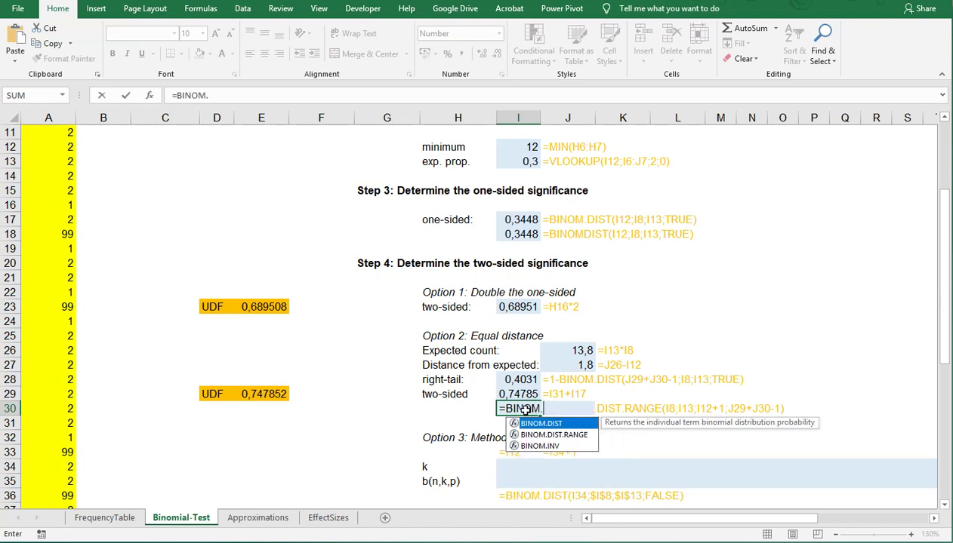
{"action": "type", "text": "DIST.R"}
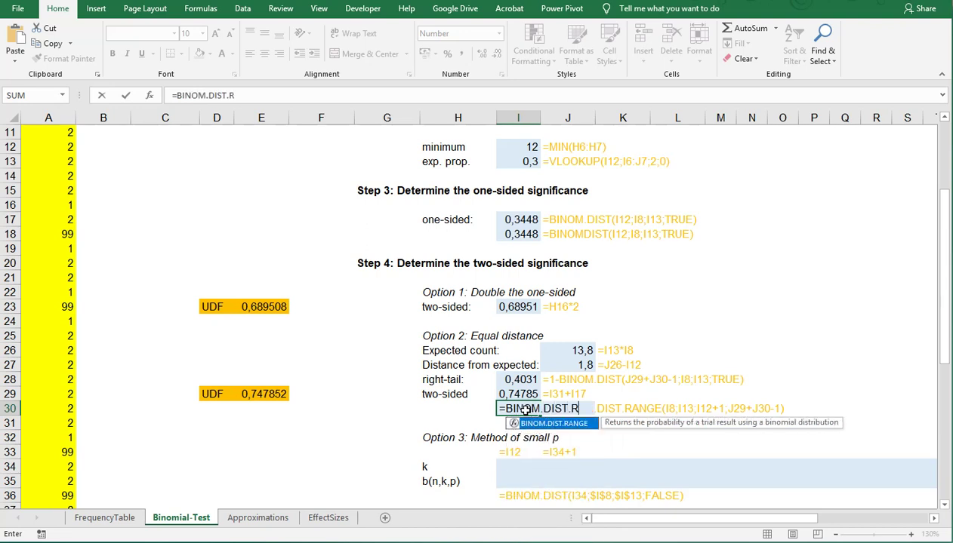
{"action": "type", "text": "ANGE("}
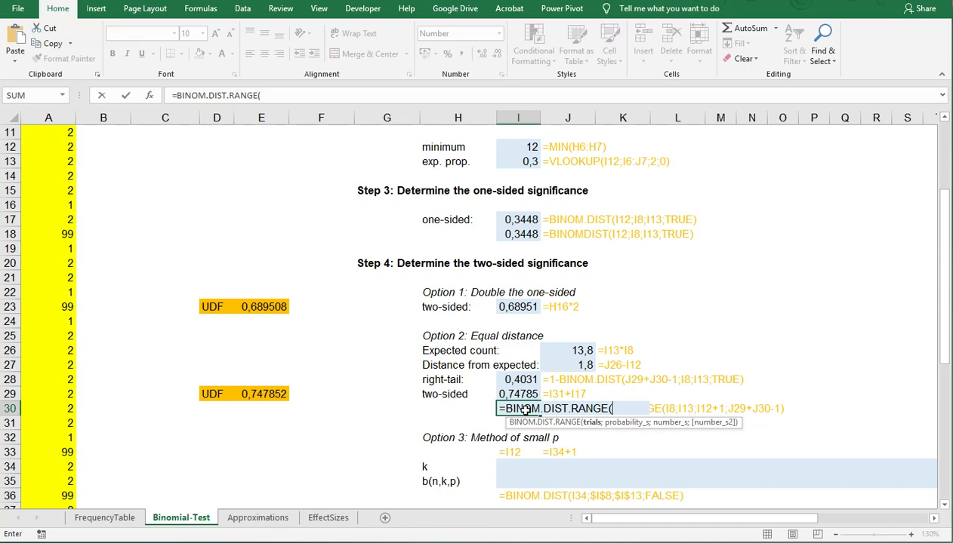
{"action": "scroll", "coordinate": [524, 410], "scroll_direction": "up", "scroll_amount": 2}
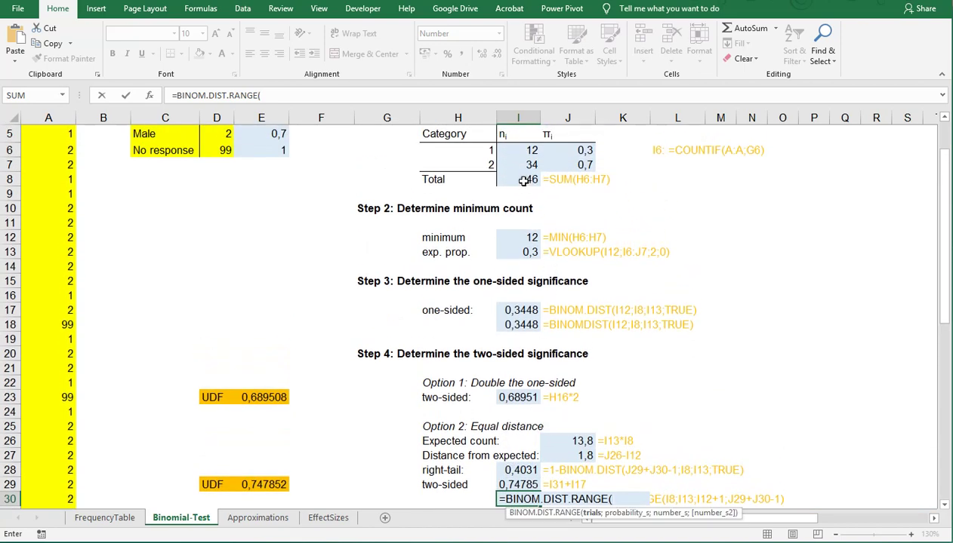
{"action": "left_click", "coordinate": [518, 179]}
{"action": "scroll", "coordinate": [715, 333], "scroll_direction": "down", "scroll_amount": 1}
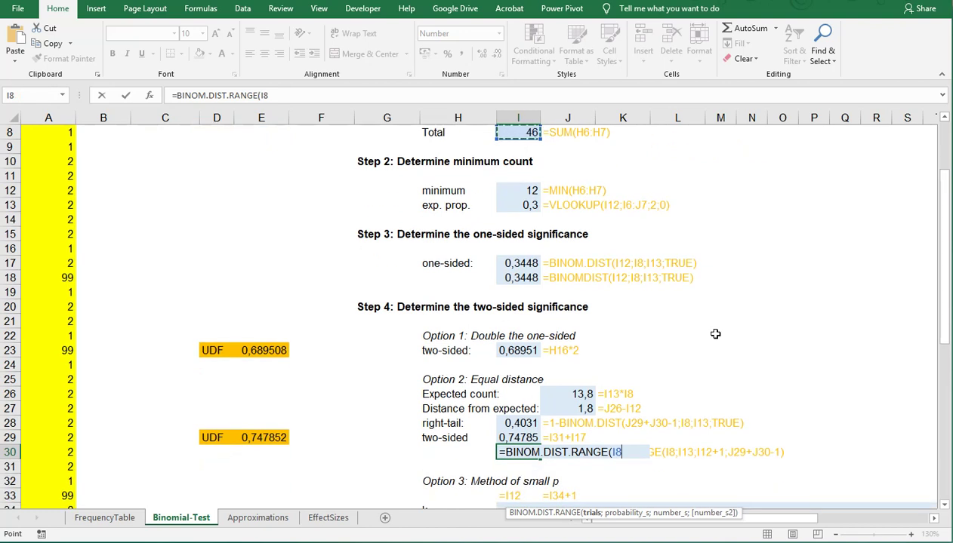
{"action": "type", "text": ";"}
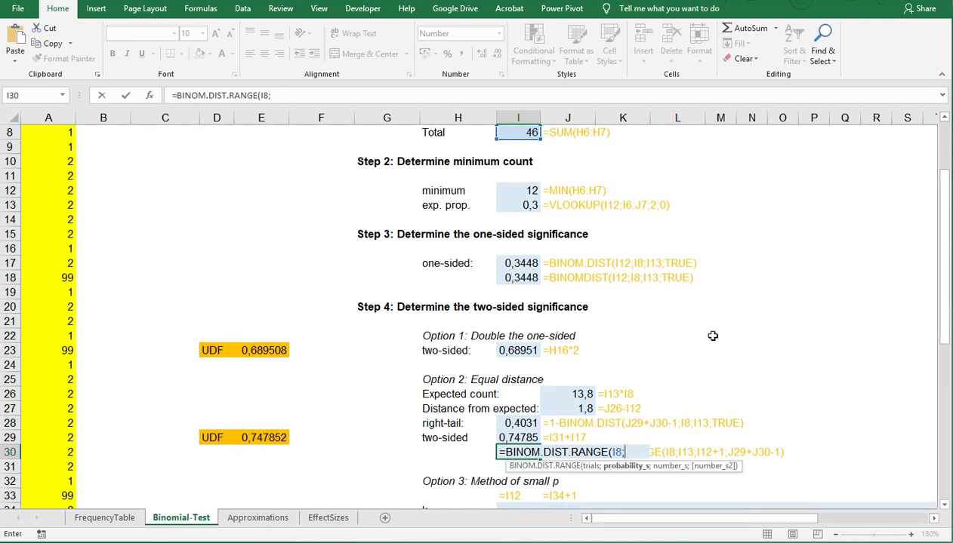
{"action": "left_click", "coordinate": [517, 205]}
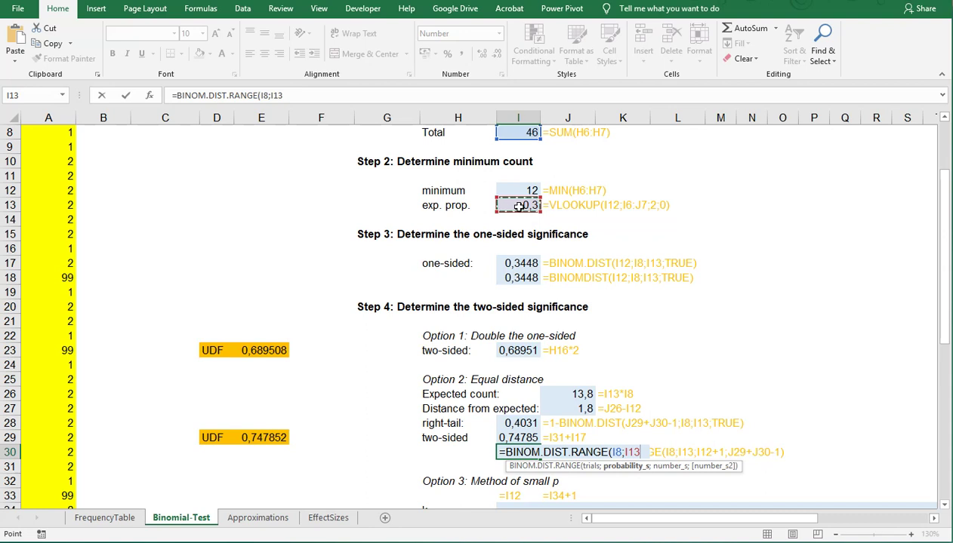
{"action": "type", "text": ";"}
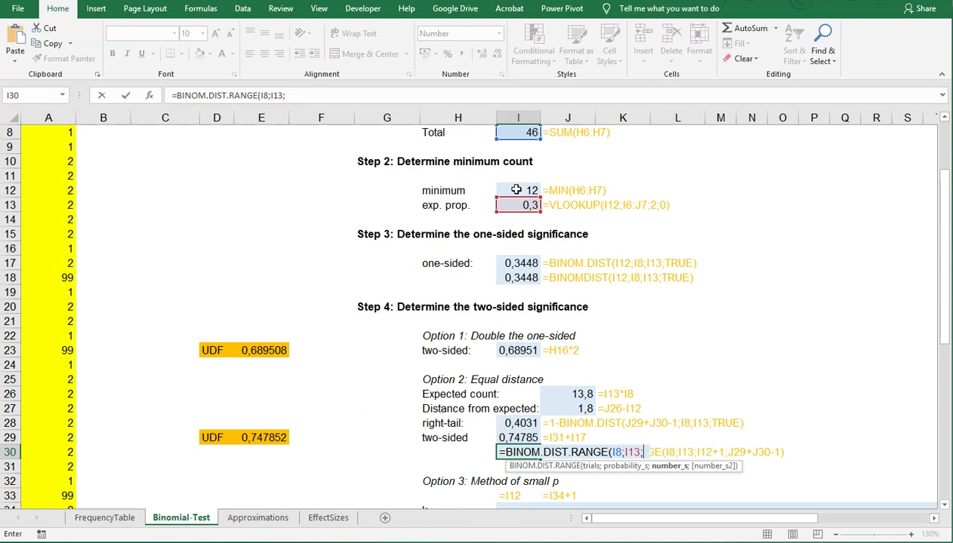
{"action": "left_click", "coordinate": [516, 190]}
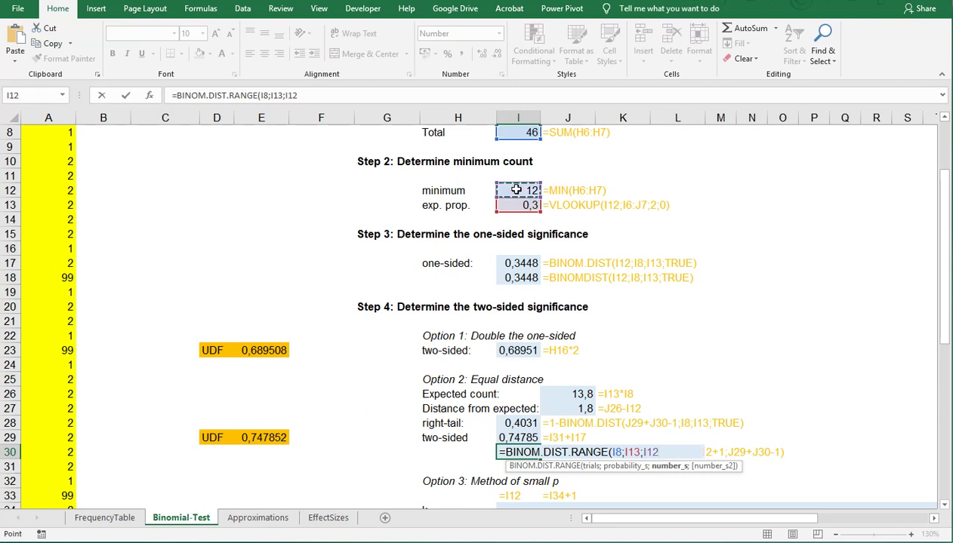
{"action": "type", "text": "+1;"}
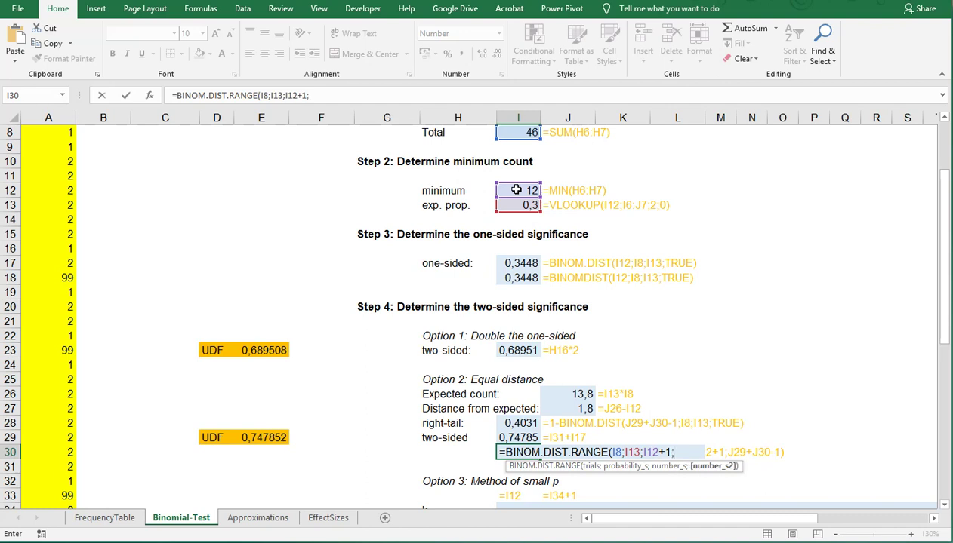
{"action": "left_click", "coordinate": [574, 394]}
{"action": "type", "text": "+"}
{"action": "left_click", "coordinate": [568, 408]}
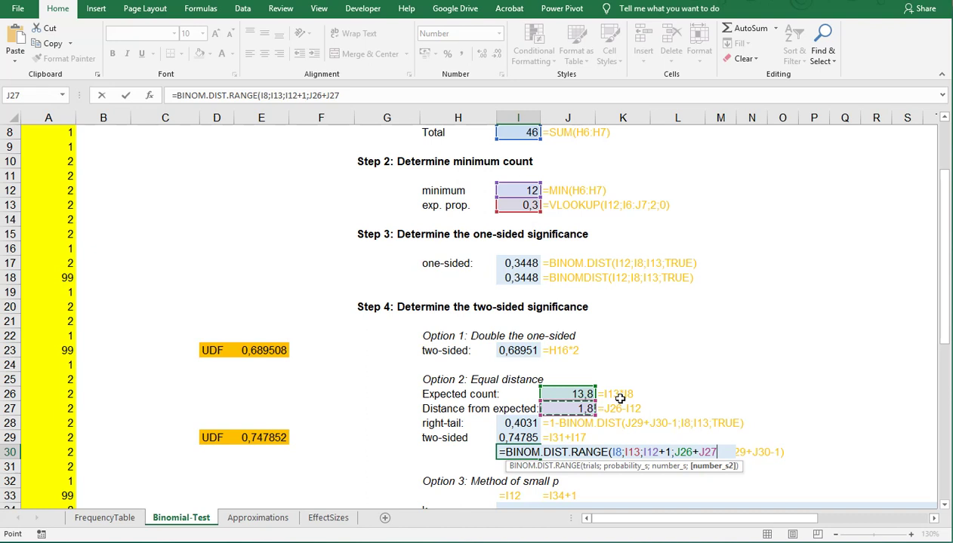
{"action": "type", "text": "-1)"}
{"action": "key", "text": "Return"}
Prefix the I30 formula with 1-, giving a two-sided significance of 0,74785
{"action": "key", "text": "Up"}
{"action": "key", "text": "F2"}
{"action": "key", "text": "Home"}
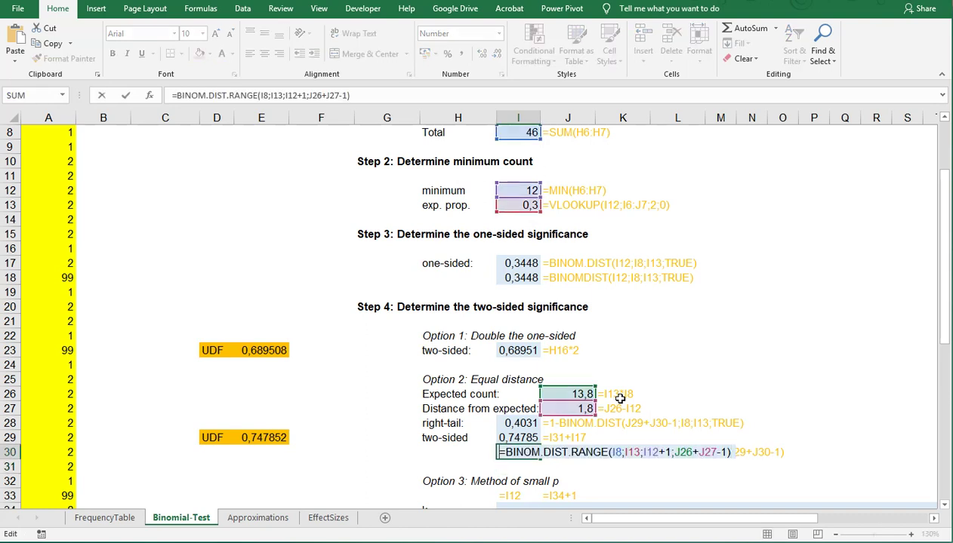
{"action": "key", "text": "Right"}
{"action": "type", "text": "1-"}
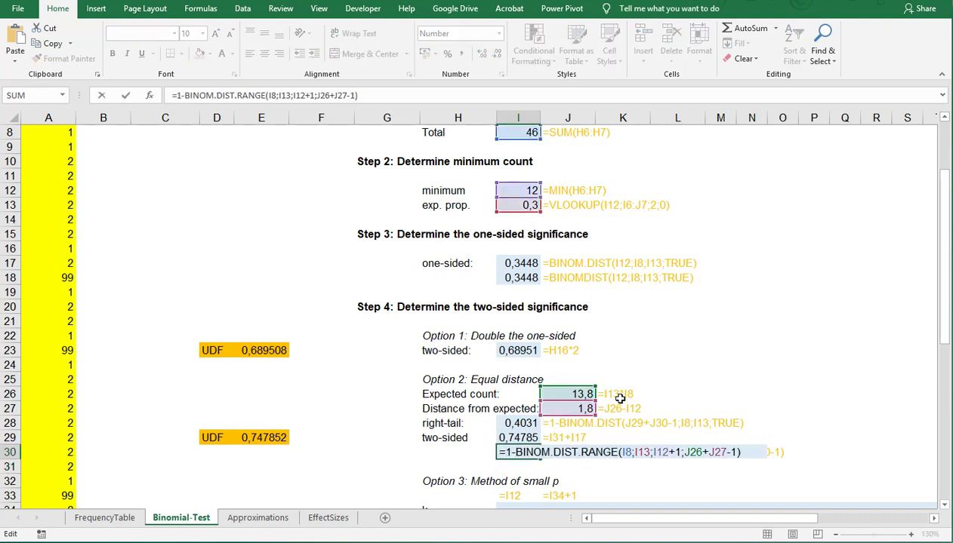
{"action": "key", "text": "Return"}
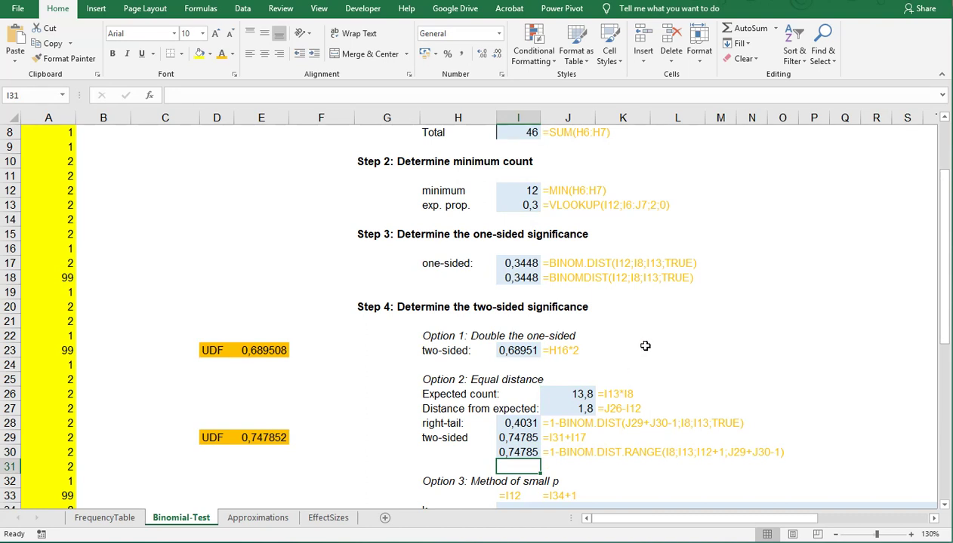
Link k in I34 to the minimum count with =I12 so it shows 12
{"action": "scroll", "coordinate": [645, 346], "scroll_direction": "down", "scroll_amount": 1}
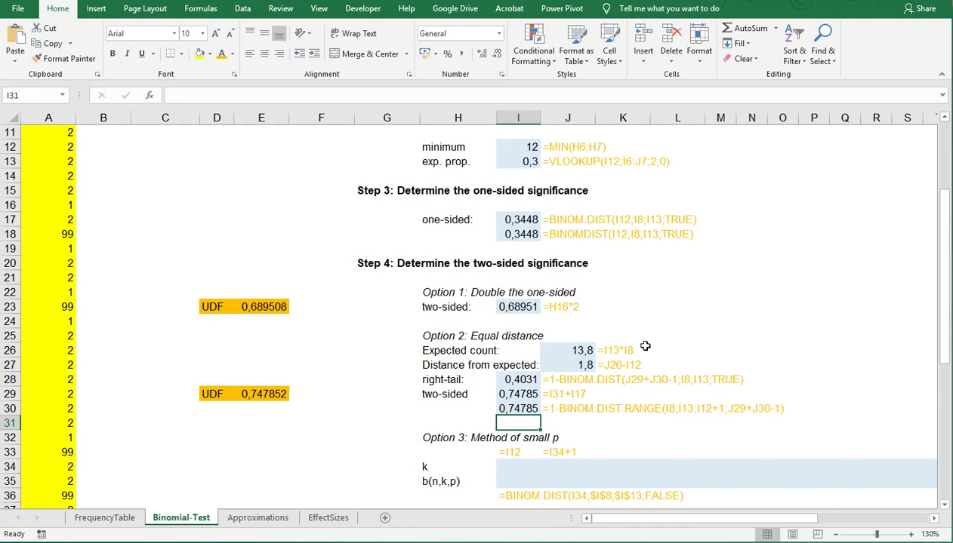
{"action": "left_click", "coordinate": [521, 467]}
{"action": "type", "text": "="}
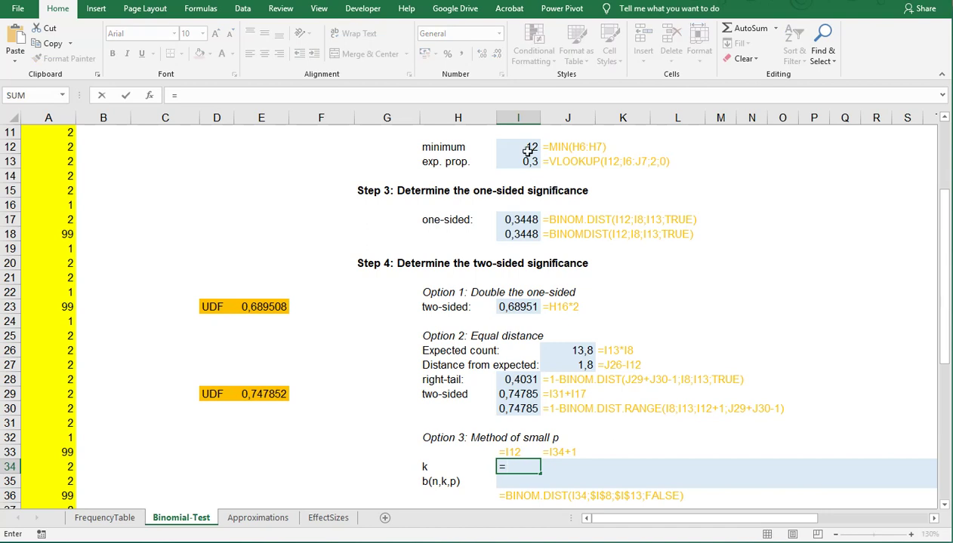
{"action": "left_click", "coordinate": [521, 148]}
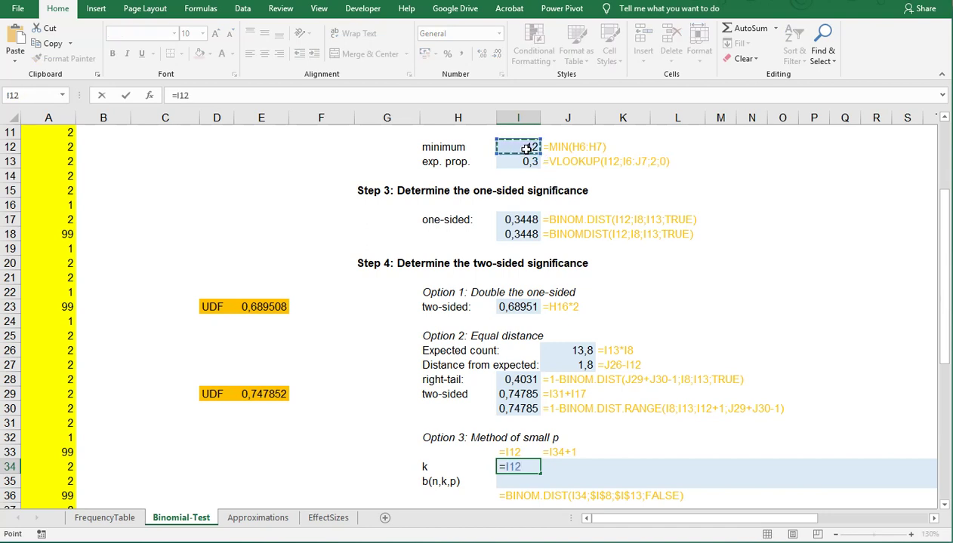
{"action": "key", "text": "Return"}
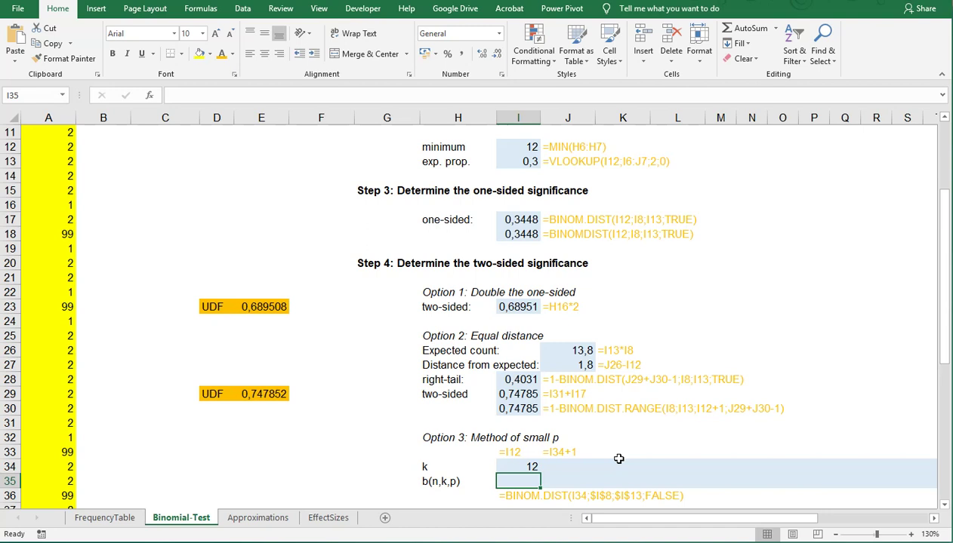
Build =BINOM.DIST(I34;I8;I13;FALSE) in I35 for the exact probability of k
{"action": "type", "text": "="}
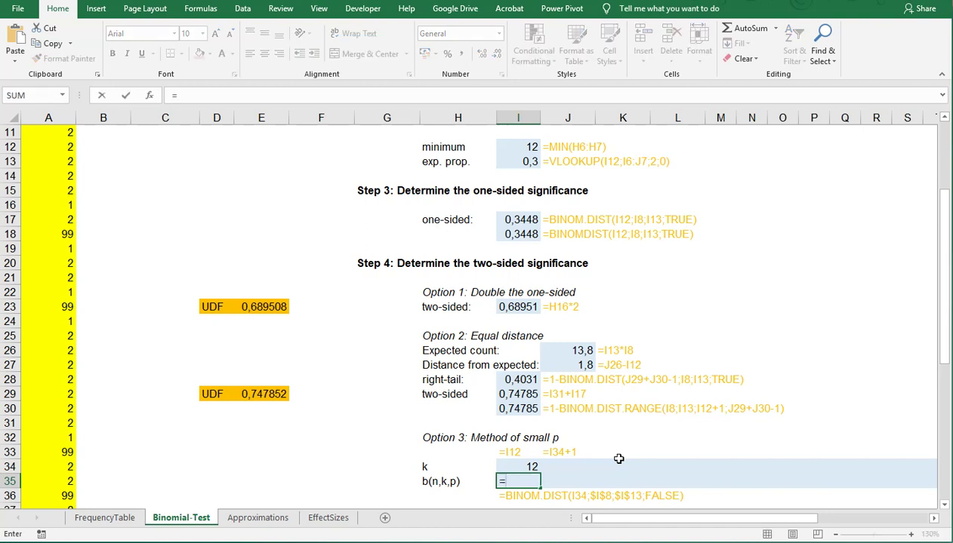
{"action": "type", "text": "BINOM.D"}
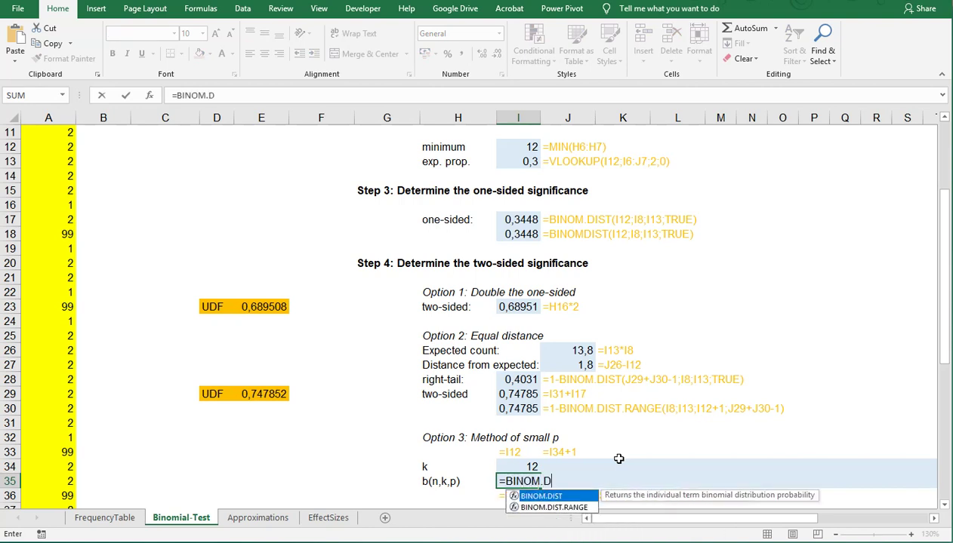
{"action": "type", "text": "IST("}
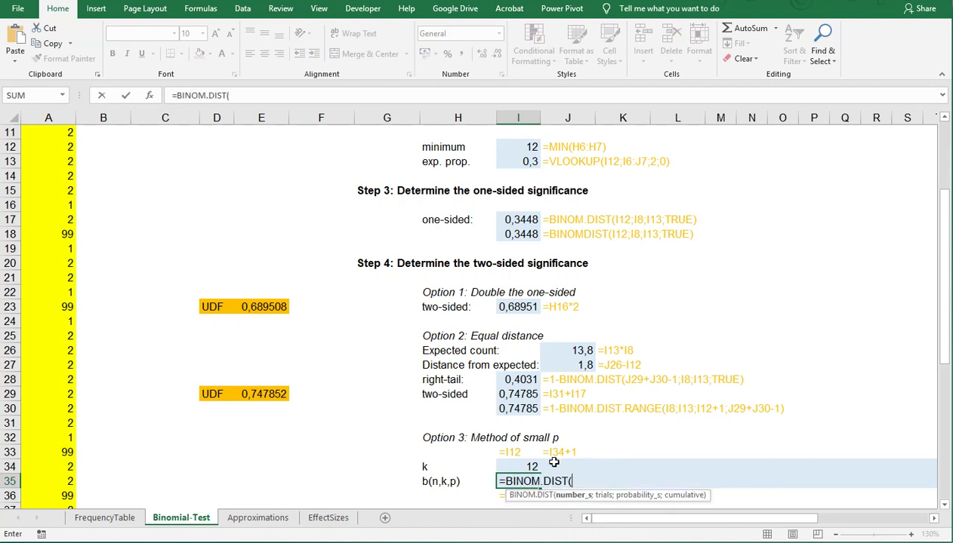
{"action": "left_click", "coordinate": [518, 468]}
{"action": "type", "text": ";"}
{"action": "scroll", "coordinate": [518, 467], "scroll_direction": "up", "scroll_amount": 2}
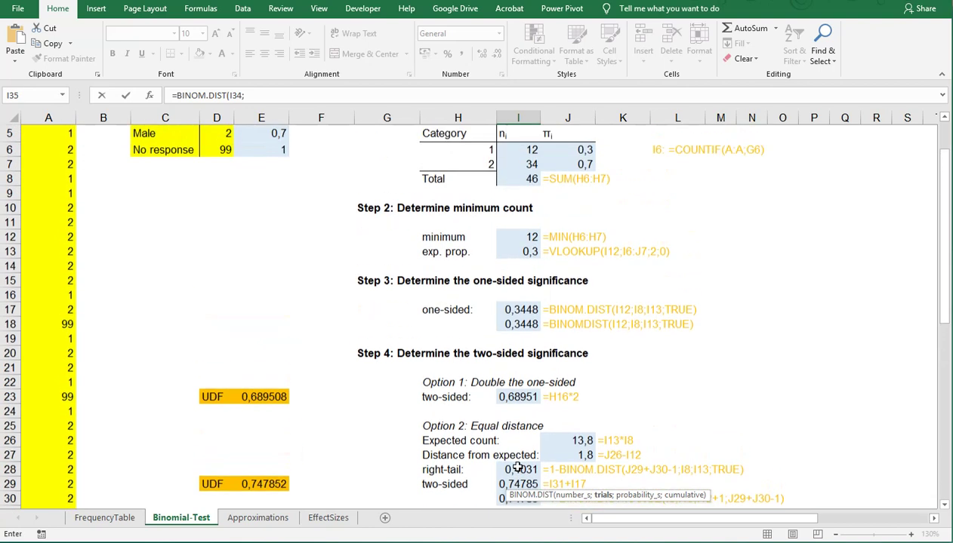
{"action": "left_click", "coordinate": [519, 181]}
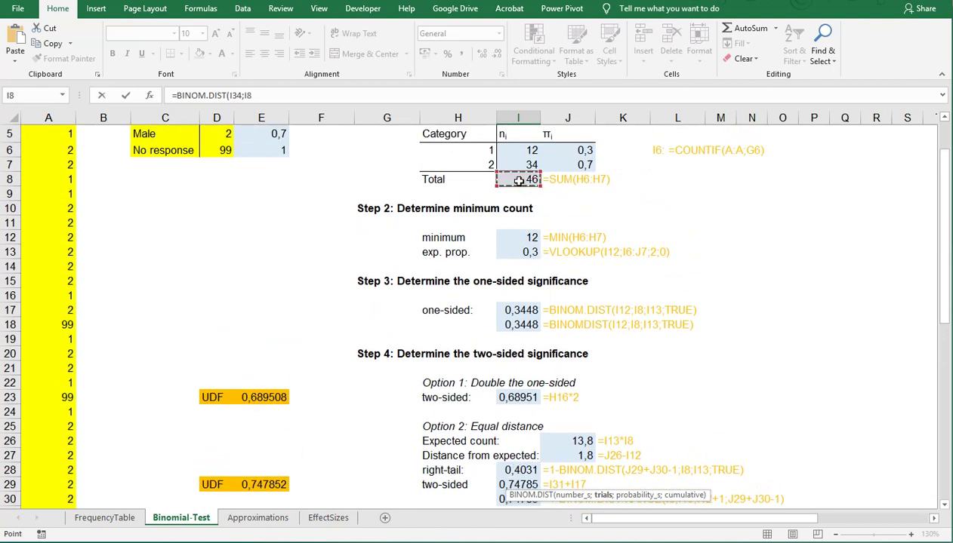
{"action": "type", "text": ";"}
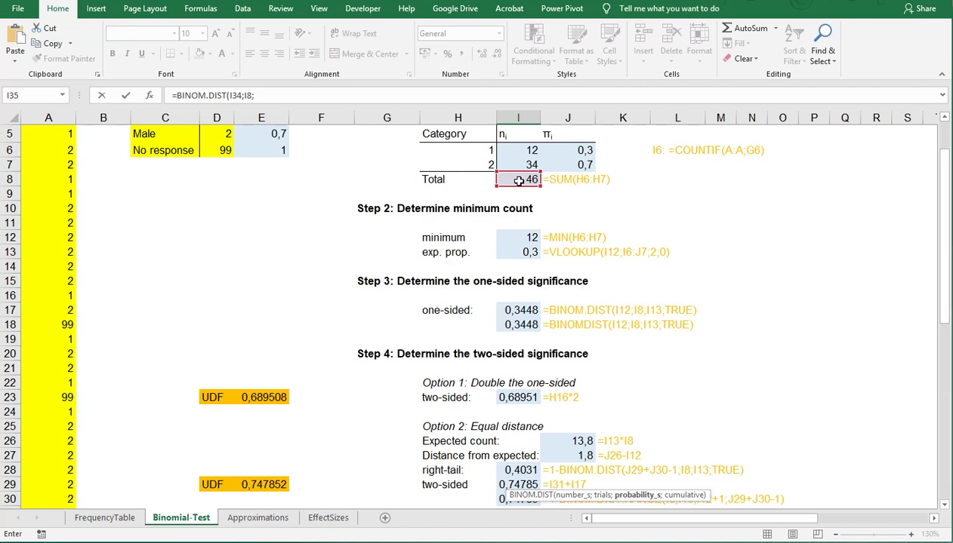
{"action": "left_click", "coordinate": [514, 253]}
{"action": "scroll", "coordinate": [887, 255], "scroll_direction": "down", "scroll_amount": 2}
{"action": "type", "text": ";FALSE)"}
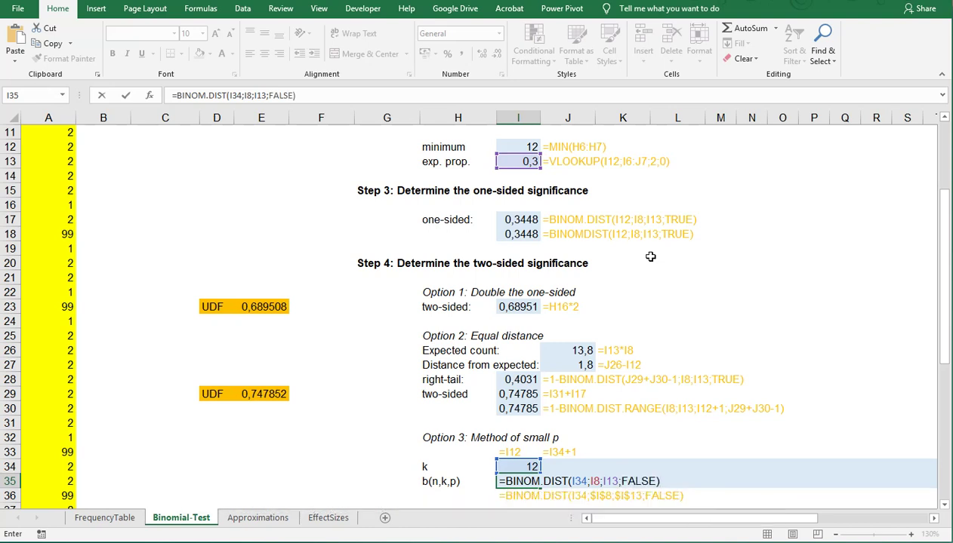
Lock the I8 and I13 references as absolute and commit the formula, giving 0,1119
{"action": "left_click", "coordinate": [592, 481]}
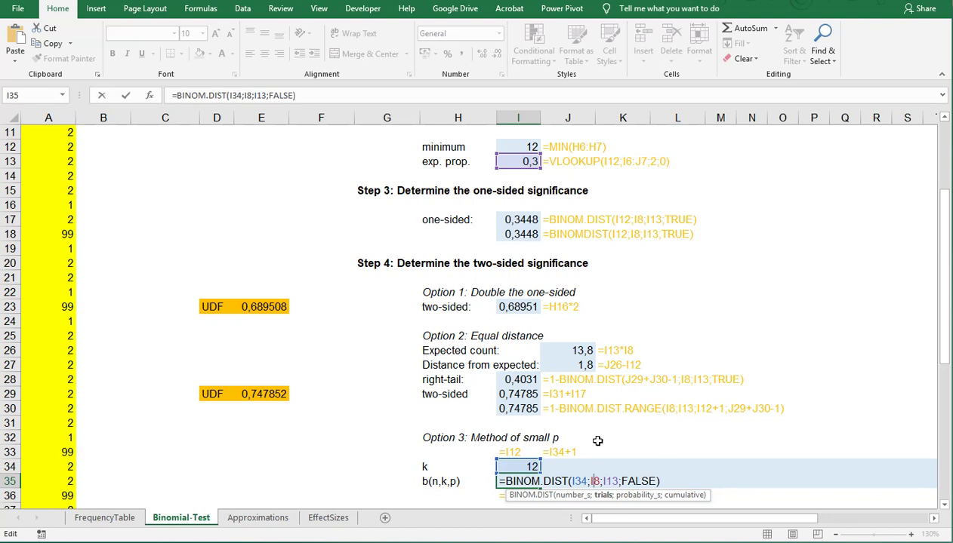
{"action": "key", "text": "F4"}
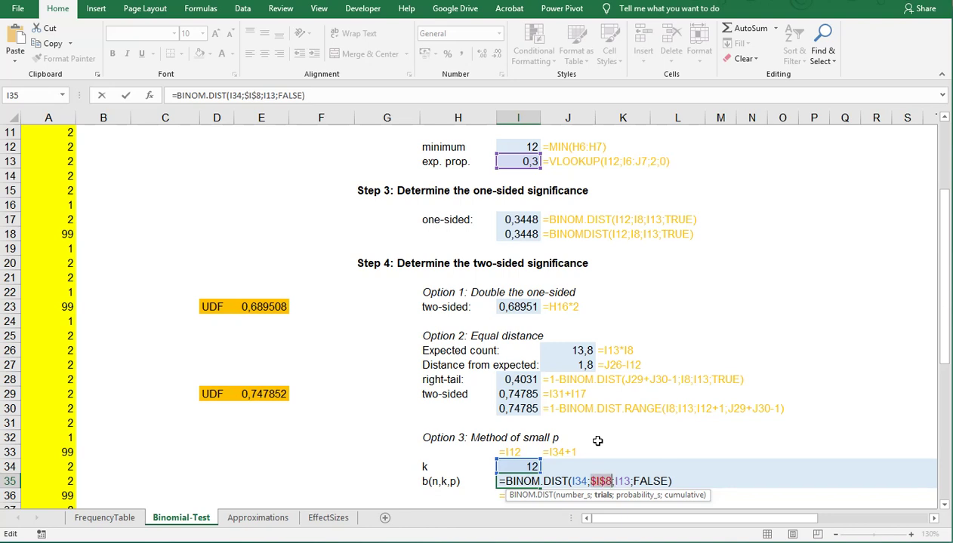
{"action": "left_click", "coordinate": [614, 477]}
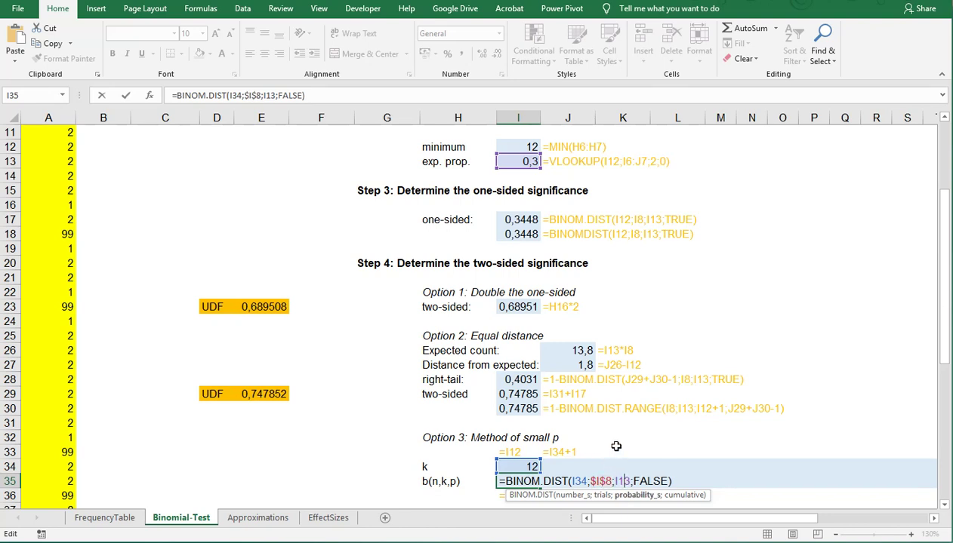
{"action": "key", "text": "F4"}
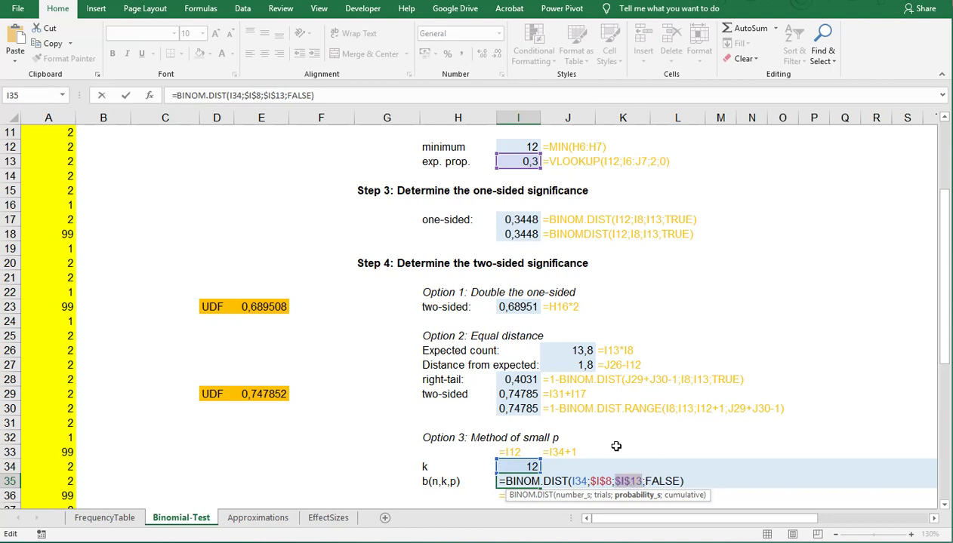
{"action": "key", "text": "Return"}
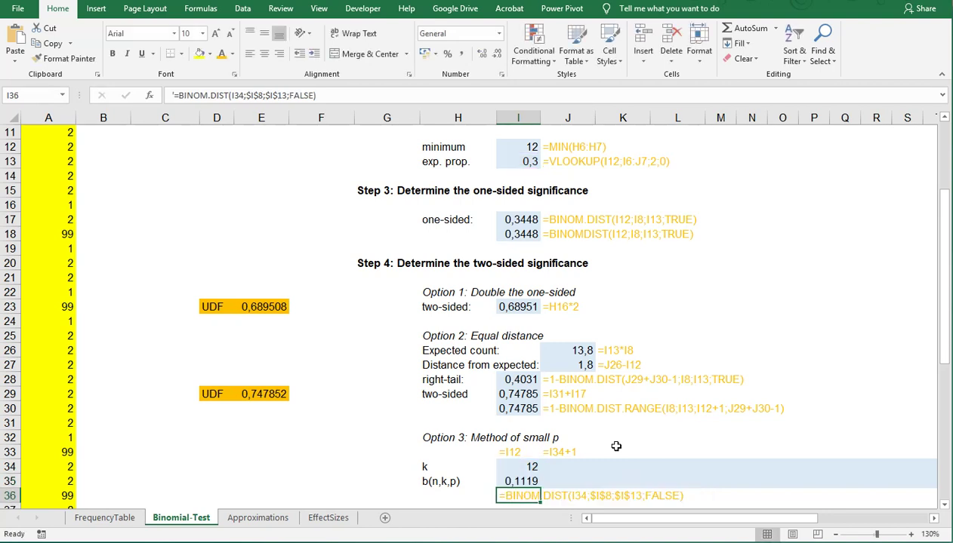
Enter =I34+1 in J34 and copy the BINOM.DIST probability formula from I35 into J35
{"action": "left_click", "coordinate": [557, 468]}
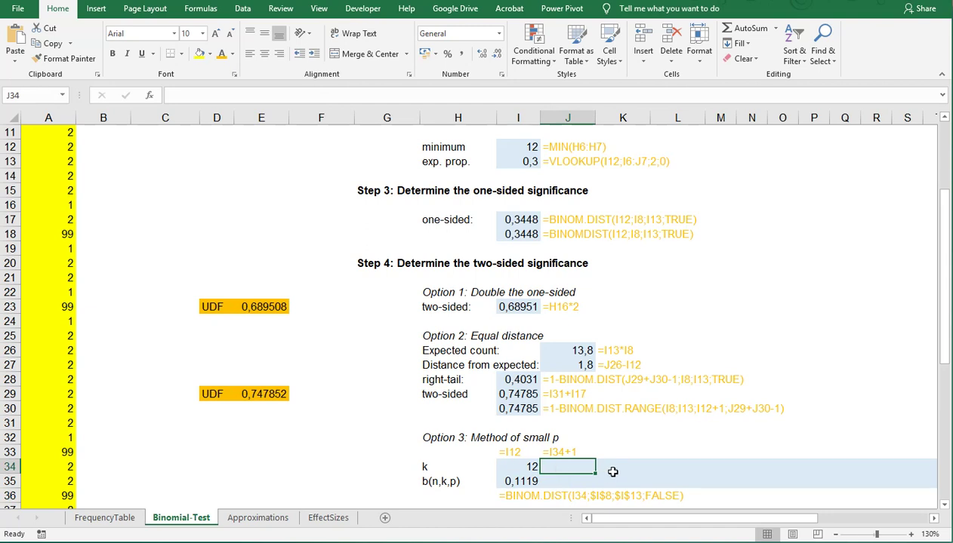
{"action": "type", "text": "="}
{"action": "key", "text": "Left"}
{"action": "type", "text": "+1"}
{"action": "key", "text": "Return"}
{"action": "key", "text": "Left"}
{"action": "key", "text": "ctrl+c"}
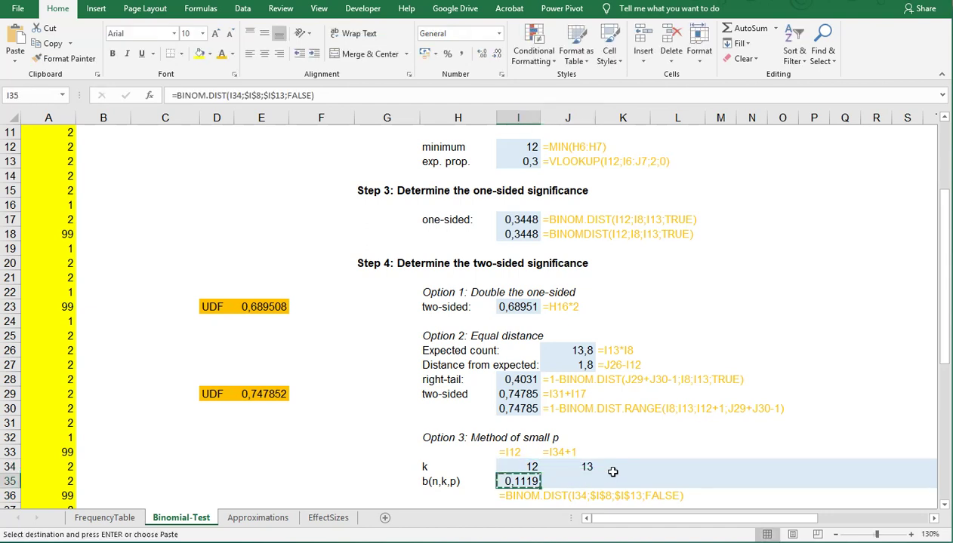
{"action": "key", "text": "Right"}
{"action": "key", "text": "ctrl+v"}
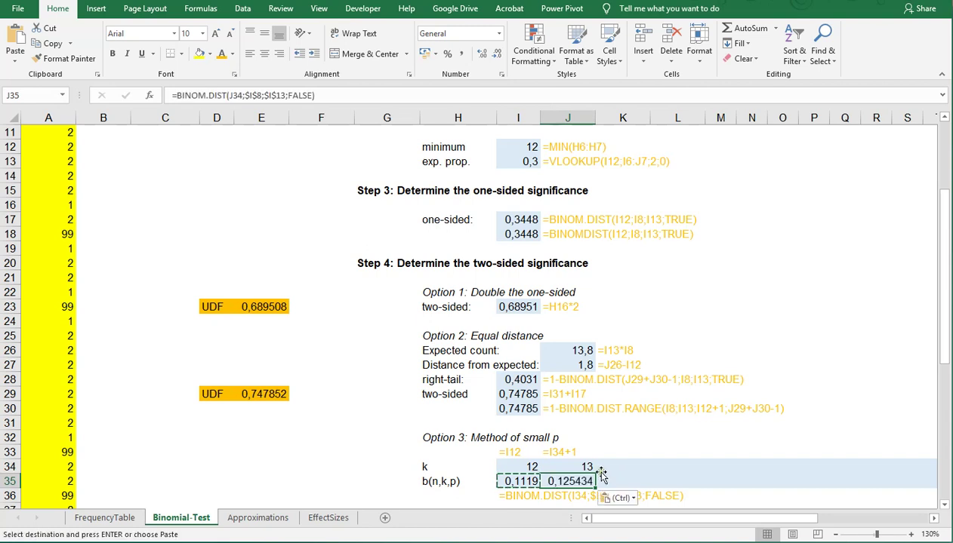
Fill J34:J35 across to column AQ so k reaches 46, and widen column AQ
{"action": "left_click", "coordinate": [569, 461]}
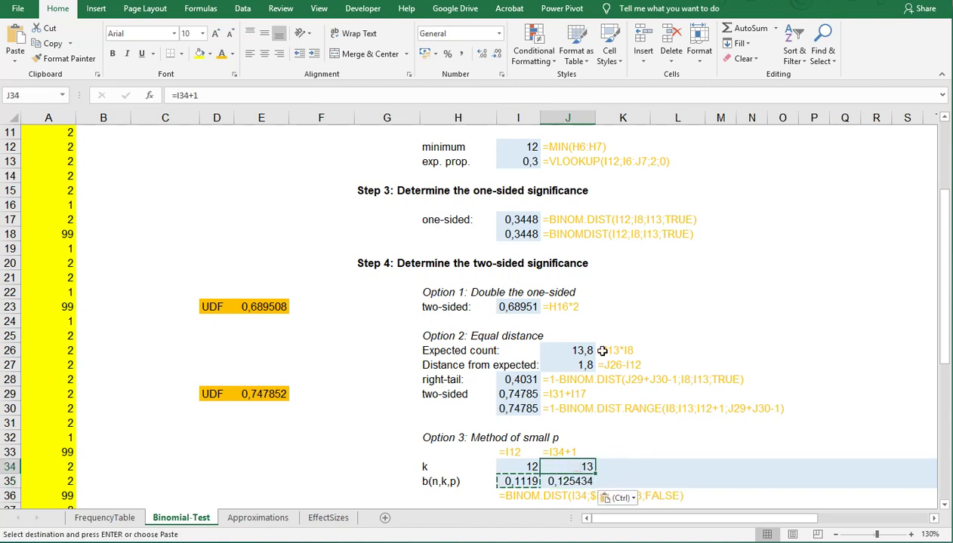
{"action": "scroll", "coordinate": [601, 351], "scroll_direction": "down", "scroll_amount": 2}
{"action": "left_click_drag", "start_coordinate": [585, 380], "coordinate": [852, 396]}
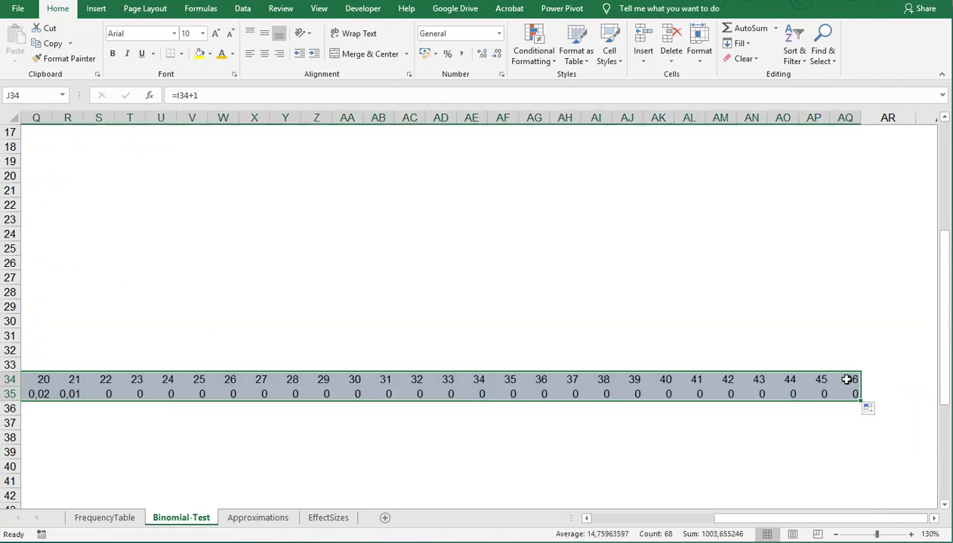
{"action": "left_click", "coordinate": [851, 379]}
{"action": "left_click", "coordinate": [842, 394]}
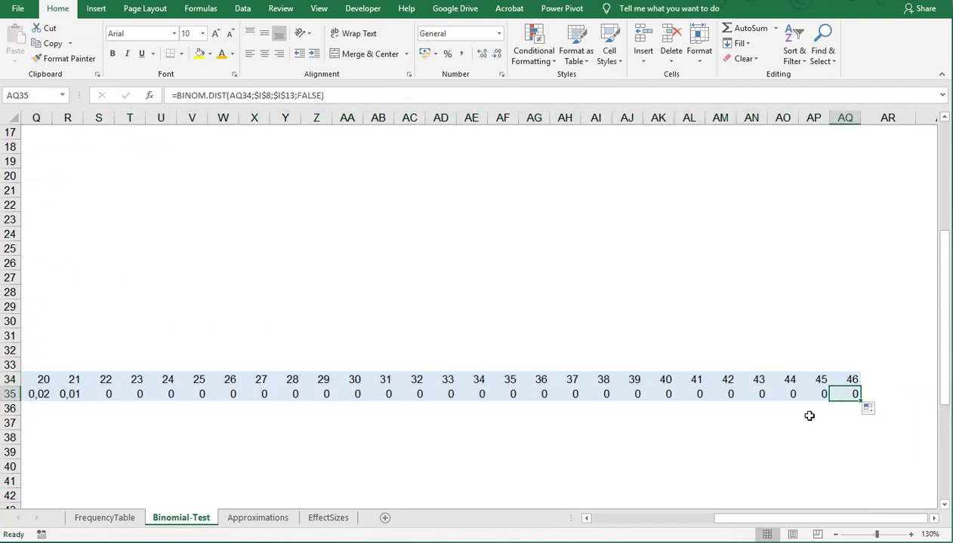
{"action": "left_click_drag", "start_coordinate": [860, 117], "coordinate": [900, 114]}
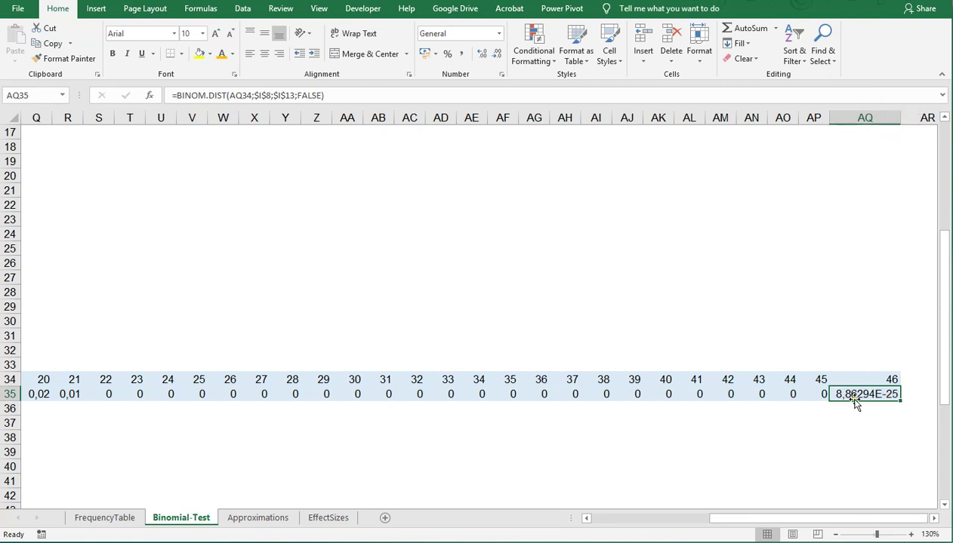
{"action": "left_click_drag", "start_coordinate": [831, 518], "coordinate": [679, 526]}
Enter =SUMIF(J35:AQ35;"<="&I35) in I38, giving a right-tail of 0,2872
{"action": "left_click", "coordinate": [515, 439]}
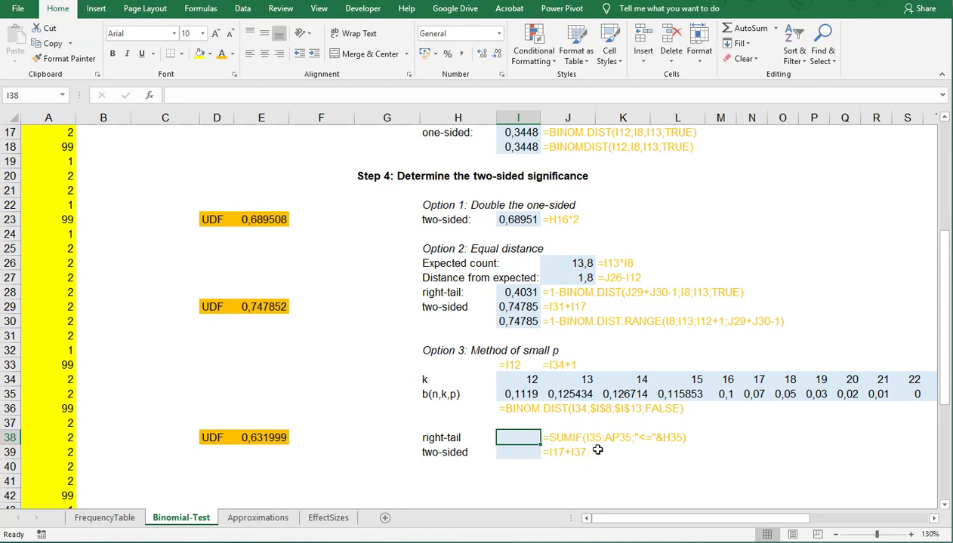
{"action": "type", "text": "="}
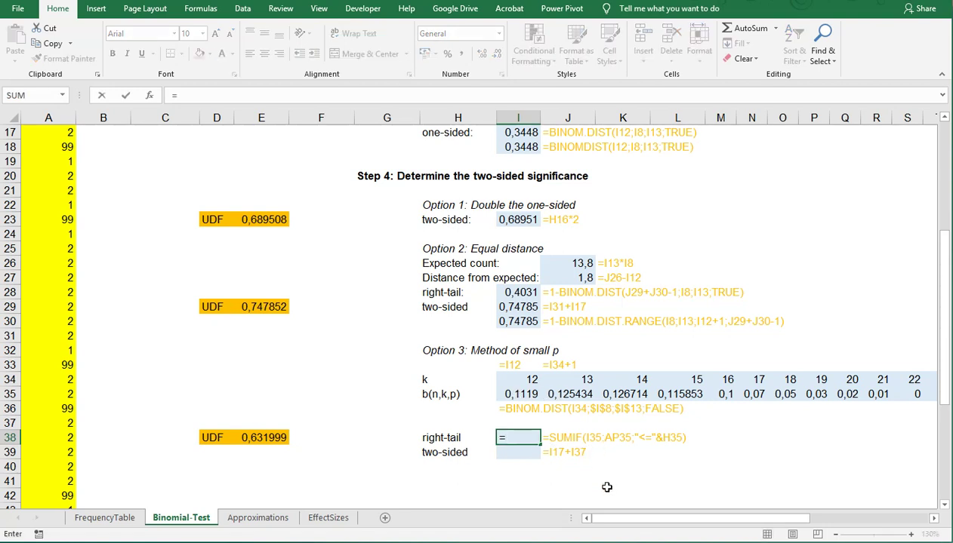
{"action": "type", "text": "sumif("}
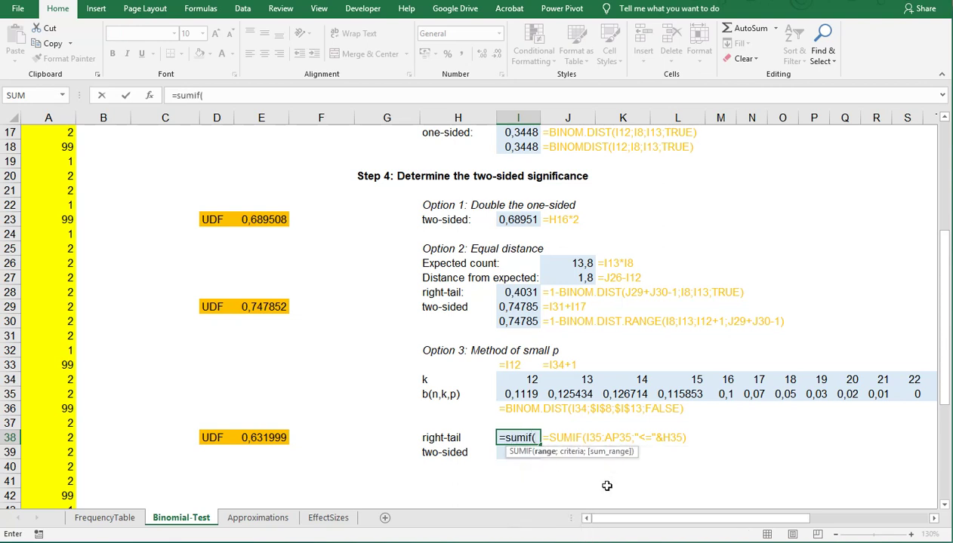
{"action": "left_click", "coordinate": [572, 393]}
{"action": "key", "text": "ctrl+shift+Right"}
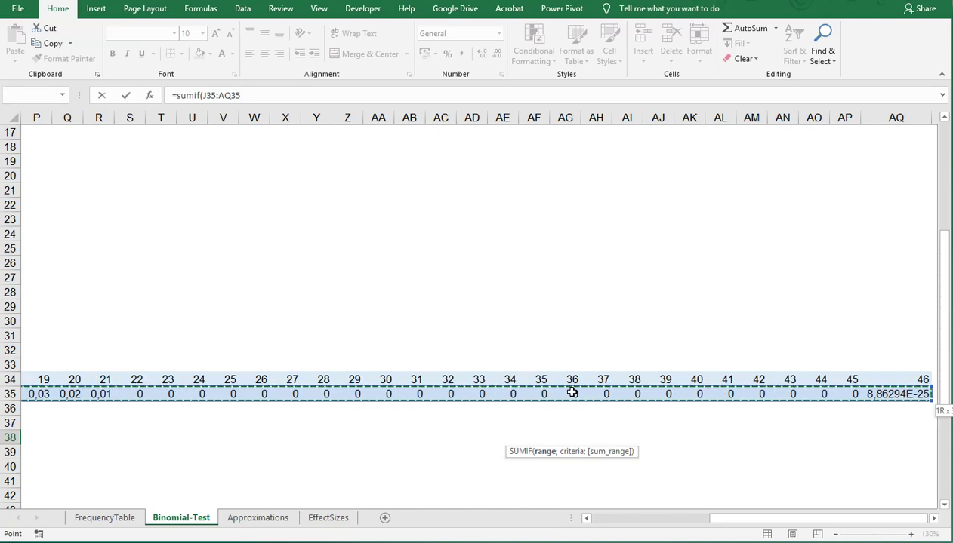
{"action": "type", "text": ";"}
{"action": "left_click_drag", "start_coordinate": [718, 518], "coordinate": [609, 524]}
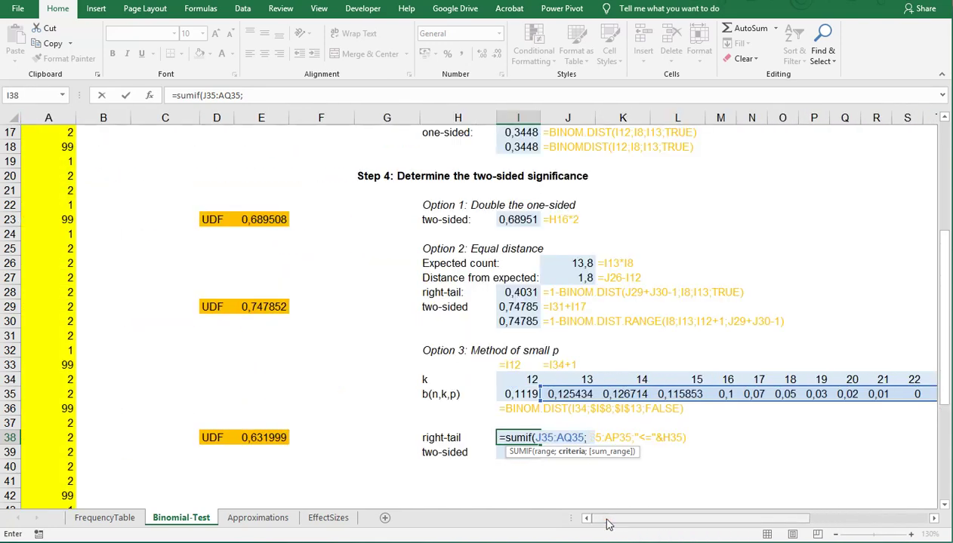
{"action": "type", "text": "@"}
{"action": "key", "text": "BackSpace"}
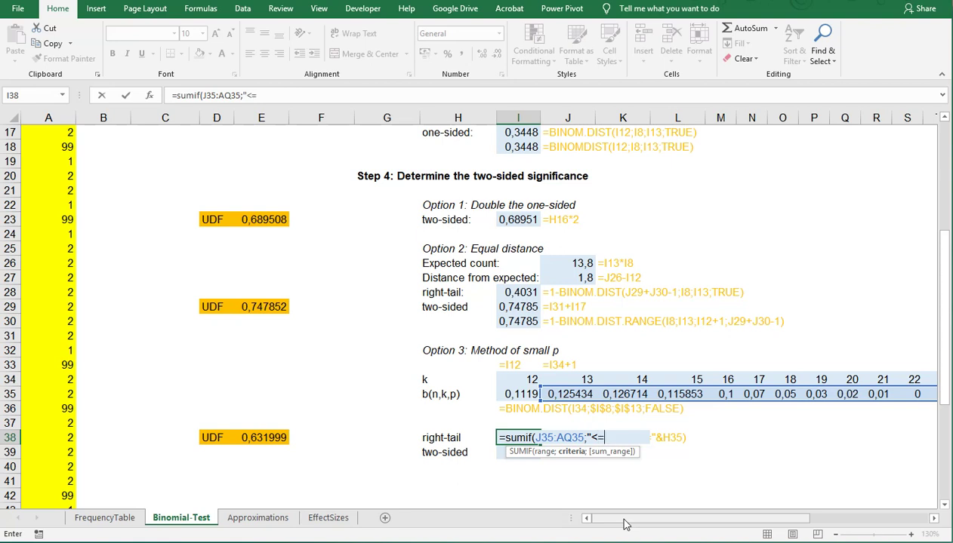
{"action": "type", "text": "\"<=\"&"}
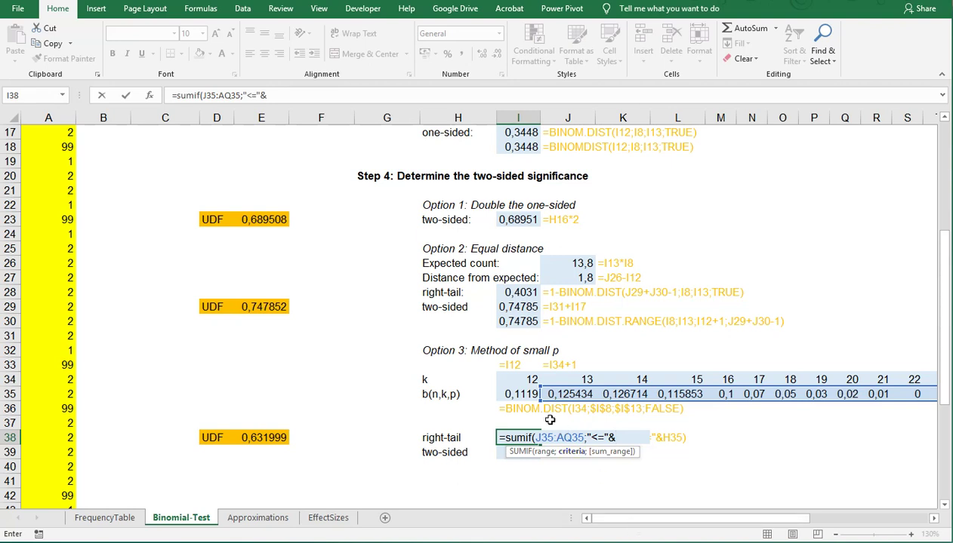
{"action": "left_click", "coordinate": [518, 394]}
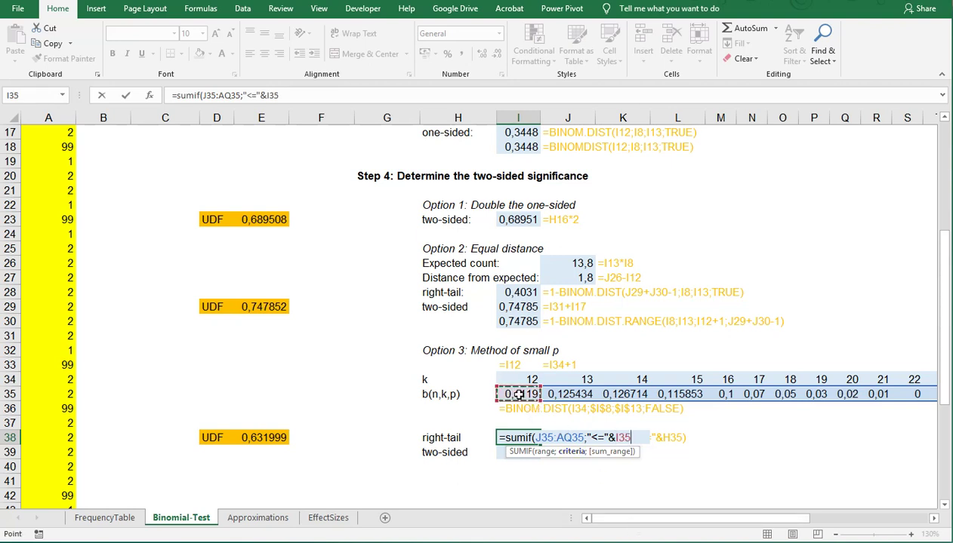
{"action": "type", "text": ")"}
{"action": "key", "text": "Return"}
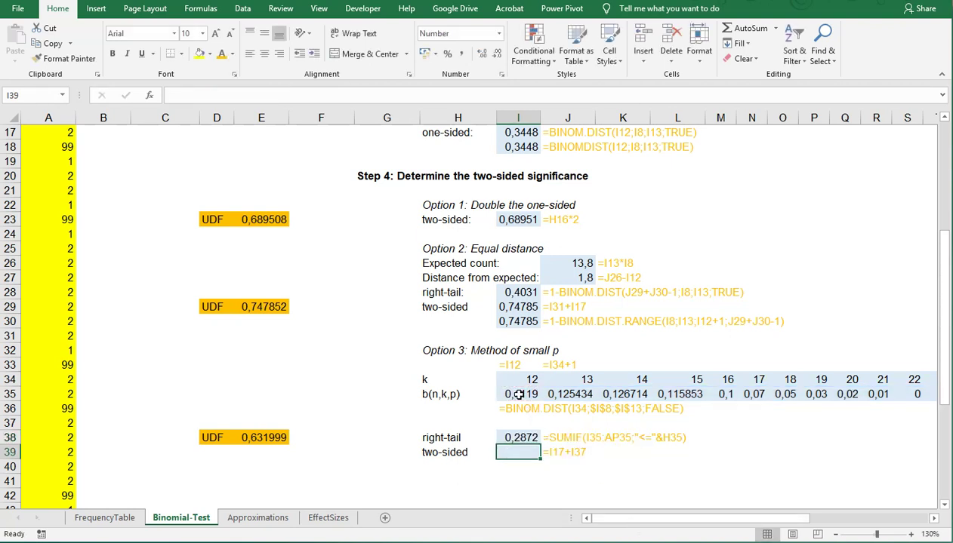
Enter =I17+I38 in I39 for a two-sided significance of 0,63200, then recheck it
{"action": "type", "text": "="}
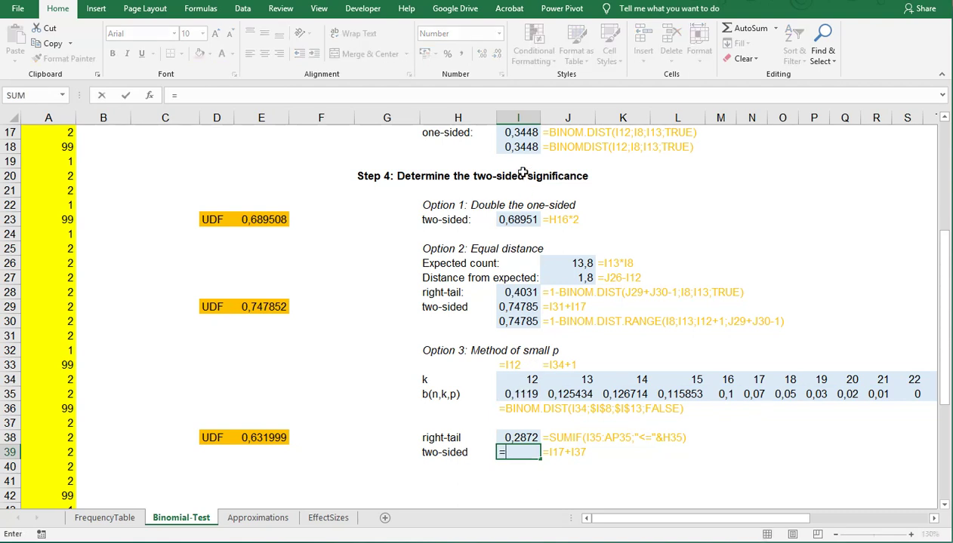
{"action": "left_click", "coordinate": [513, 133]}
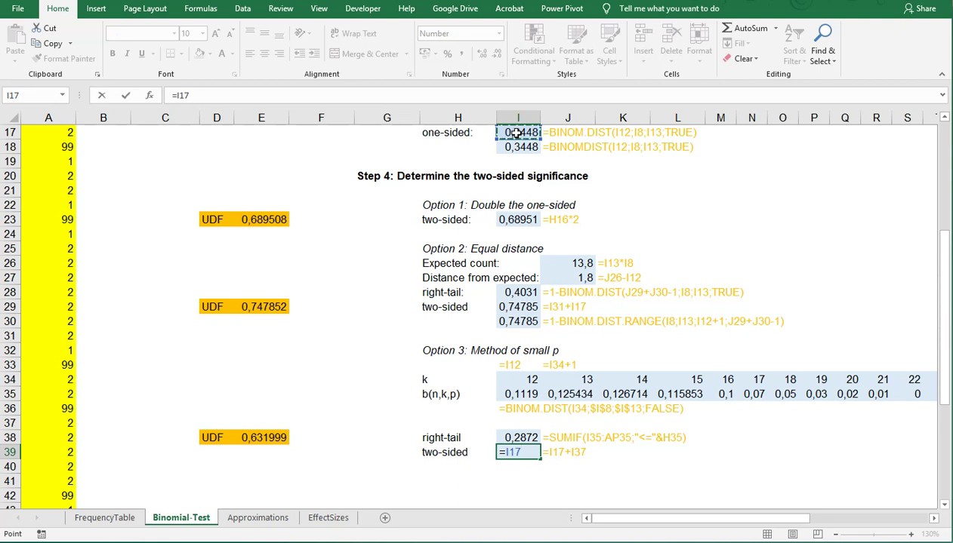
{"action": "type", "text": "+"}
{"action": "left_click", "coordinate": [513, 437]}
{"action": "key", "text": "Return"}
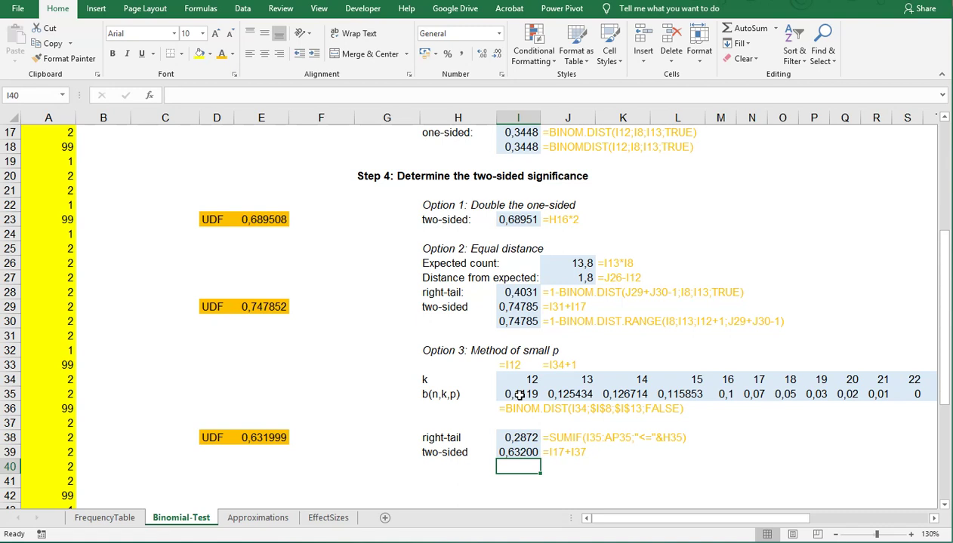
{"action": "left_click", "coordinate": [665, 390]}
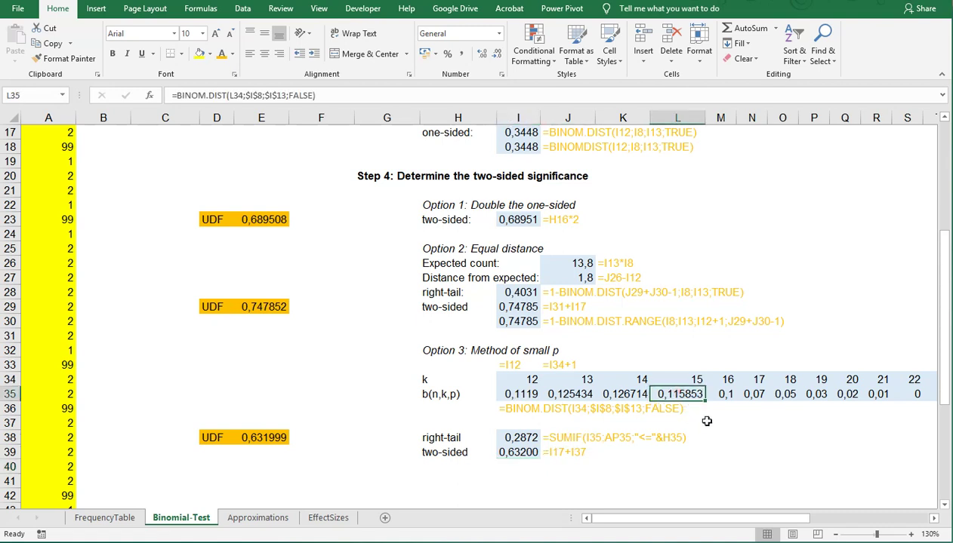
{"action": "left_click", "coordinate": [526, 453]}
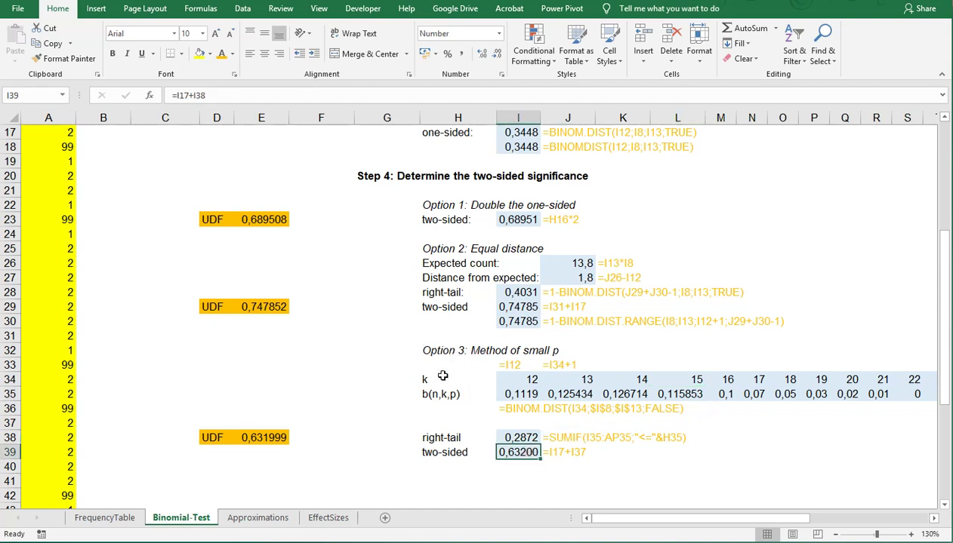
Change the Female expected proportion in E4 to 0,5
{"action": "scroll", "coordinate": [442, 376], "scroll_direction": "up", "scroll_amount": 5}
{"action": "left_click", "coordinate": [260, 182]}
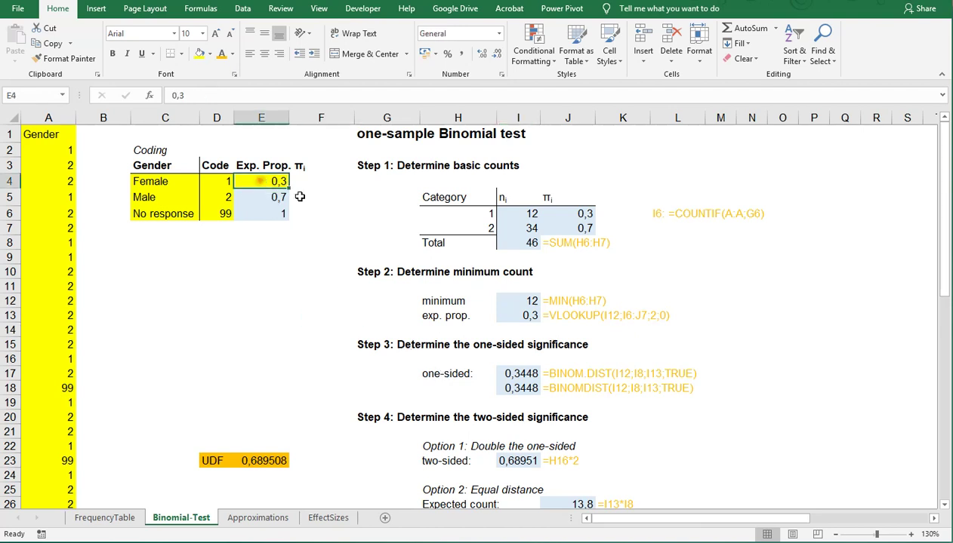
{"action": "type", "text": "0,5"}
{"action": "key", "text": "Return"}
Verify that the two-sided results in I23, I30 and I39 all read 0,00164
{"action": "scroll", "coordinate": [354, 336], "scroll_direction": "down", "scroll_amount": 4}
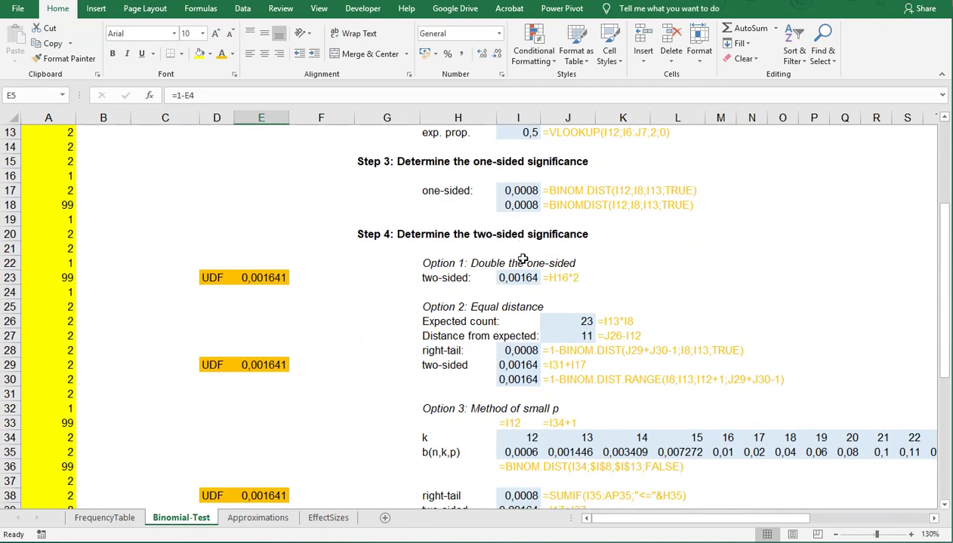
{"action": "left_click", "coordinate": [516, 278]}
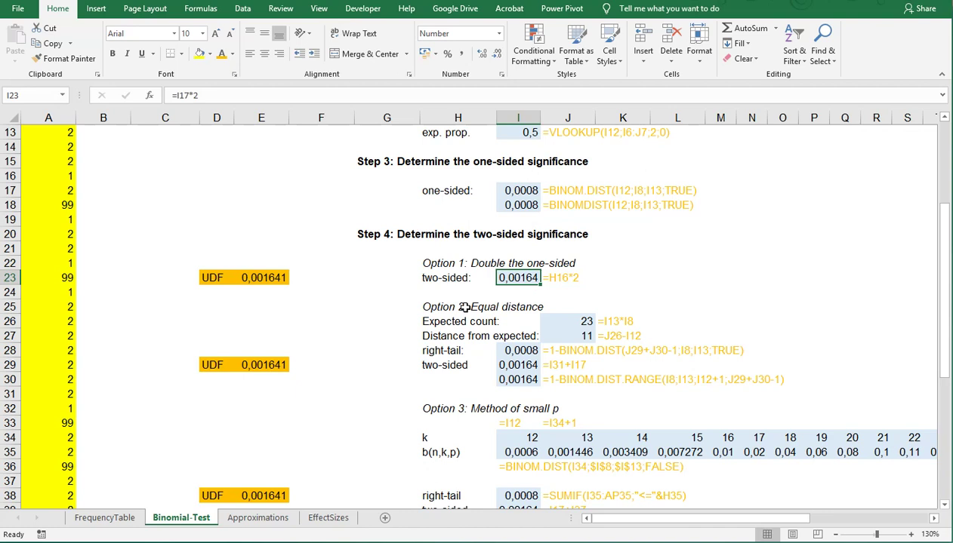
{"action": "left_click", "coordinate": [504, 379]}
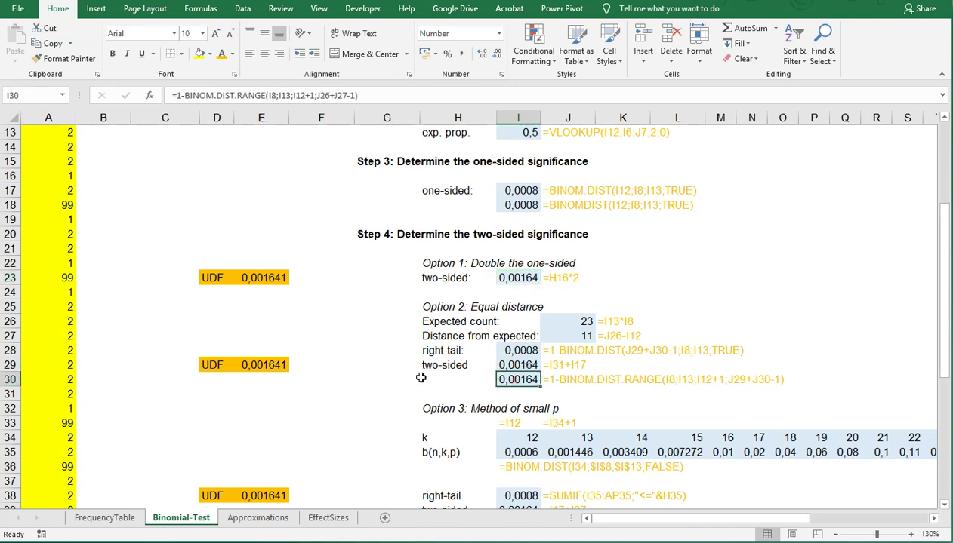
{"action": "scroll", "coordinate": [420, 377], "scroll_direction": "down", "scroll_amount": 2}
{"action": "left_click", "coordinate": [521, 423]}
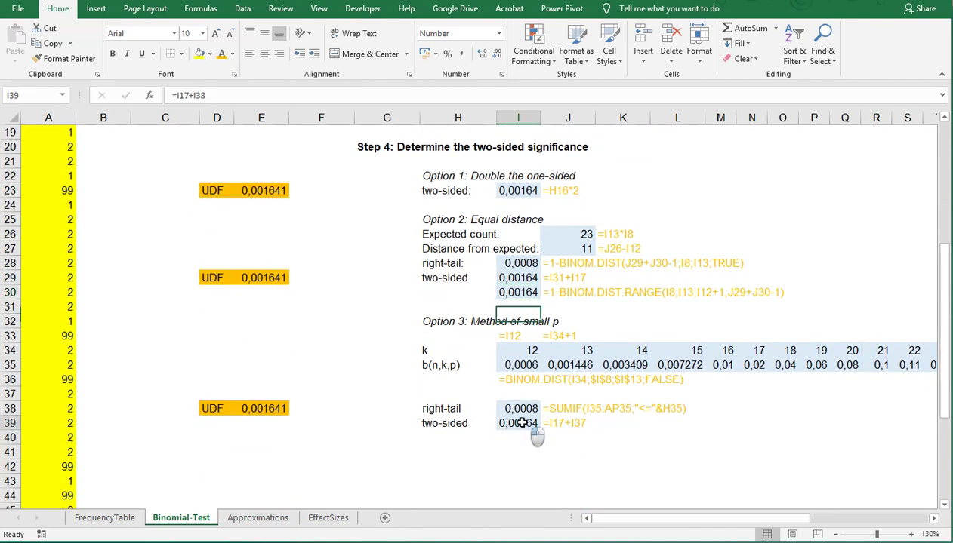
{"action": "scroll", "coordinate": [392, 407], "scroll_direction": "up", "scroll_amount": 6}
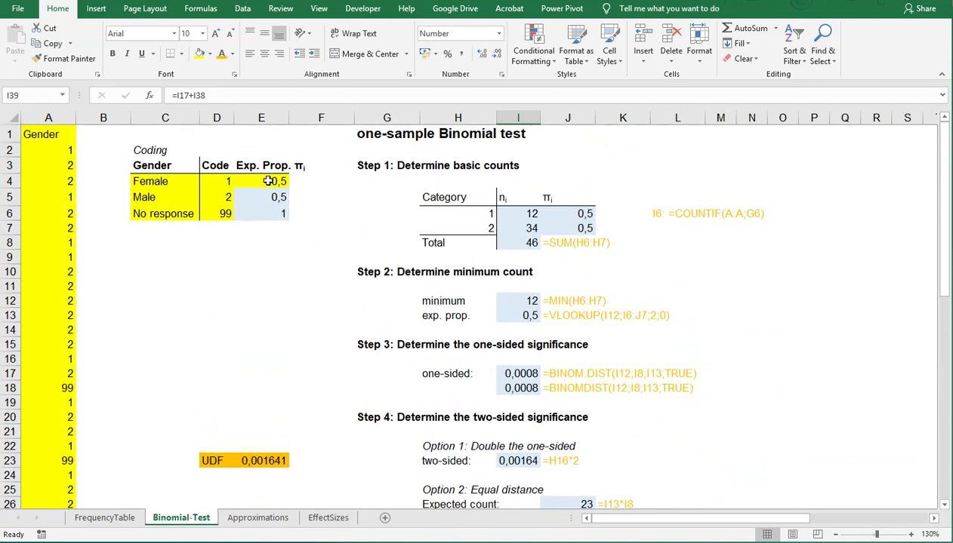
{"action": "scroll", "coordinate": [143, 370], "scroll_direction": "down", "scroll_amount": 4}
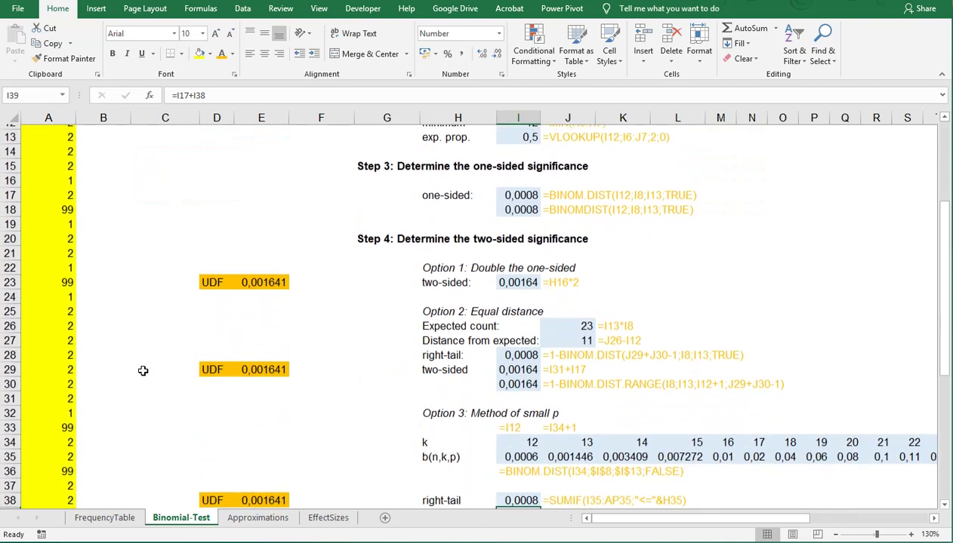
{"action": "left_click", "coordinate": [254, 278]}
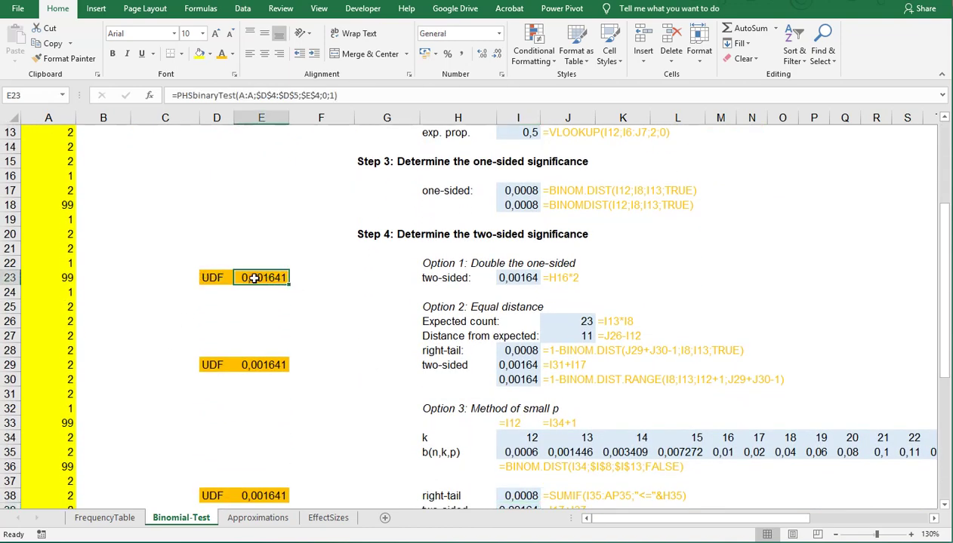
{"action": "left_click", "coordinate": [264, 365]}
{"action": "scroll", "coordinate": [265, 437], "scroll_direction": "down", "scroll_amount": 2}
{"action": "left_click", "coordinate": [263, 408]}
{"action": "scroll", "coordinate": [346, 408], "scroll_direction": "up", "scroll_amount": 2}
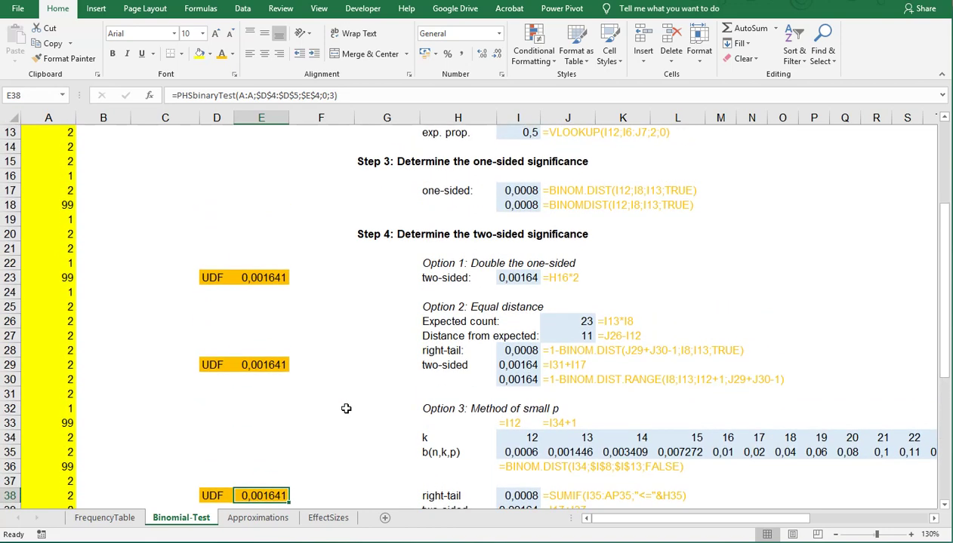
{"action": "scroll", "coordinate": [346, 408], "scroll_direction": "up", "scroll_amount": 4}
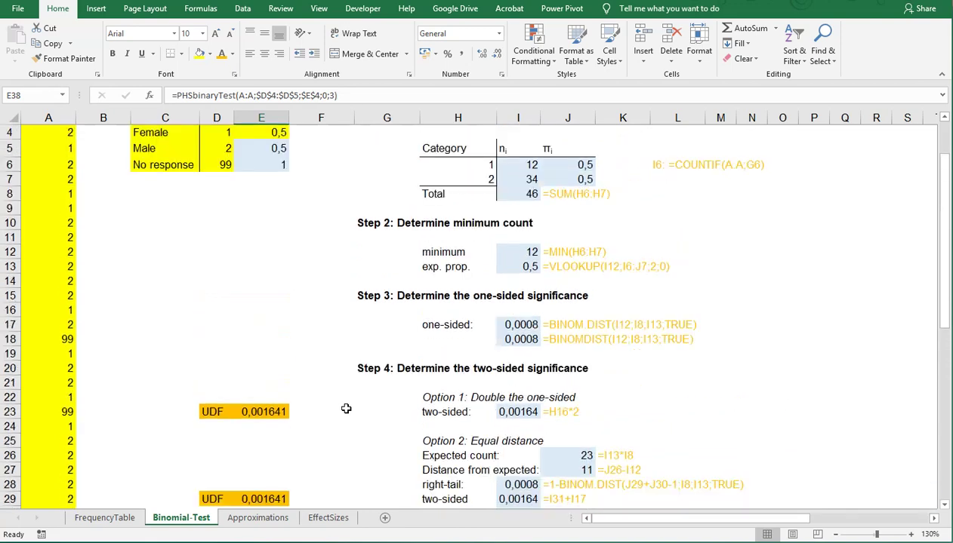